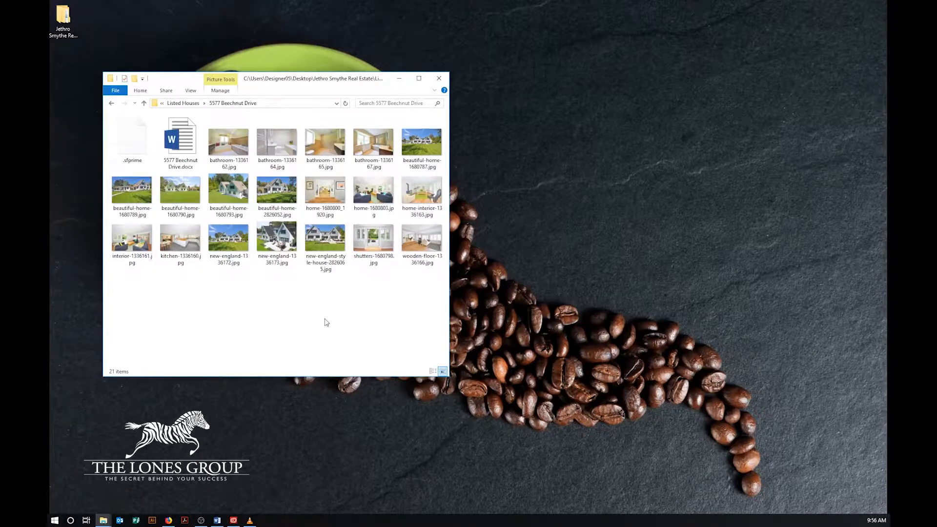
{"action": "double_click", "coordinate": [132, 139]}
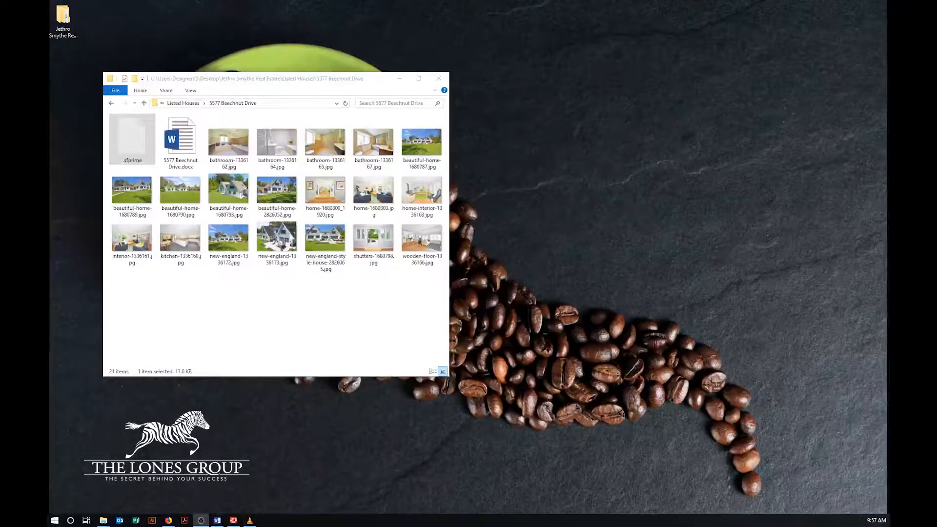
{"action": "double_click", "coordinate": [61, 22]}
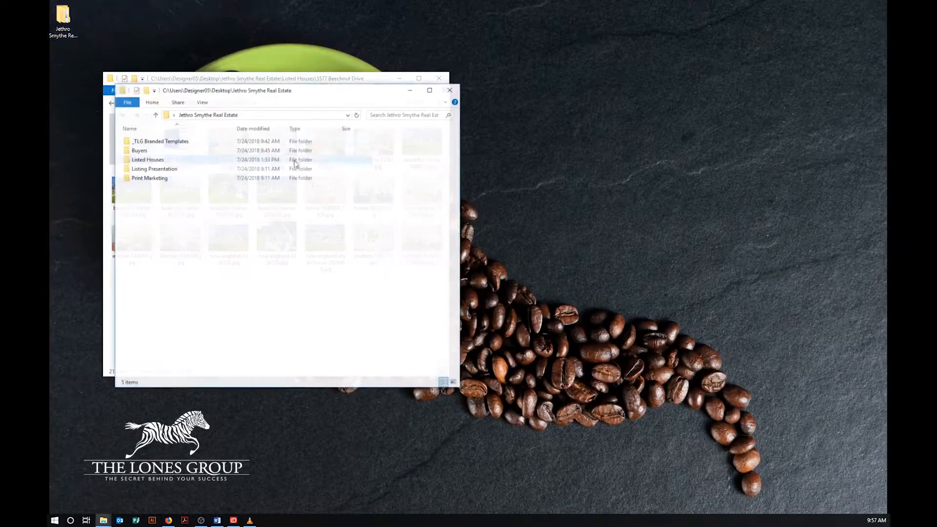
{"action": "double_click", "coordinate": [193, 141]}
{"action": "double_click", "coordinate": [166, 150]}
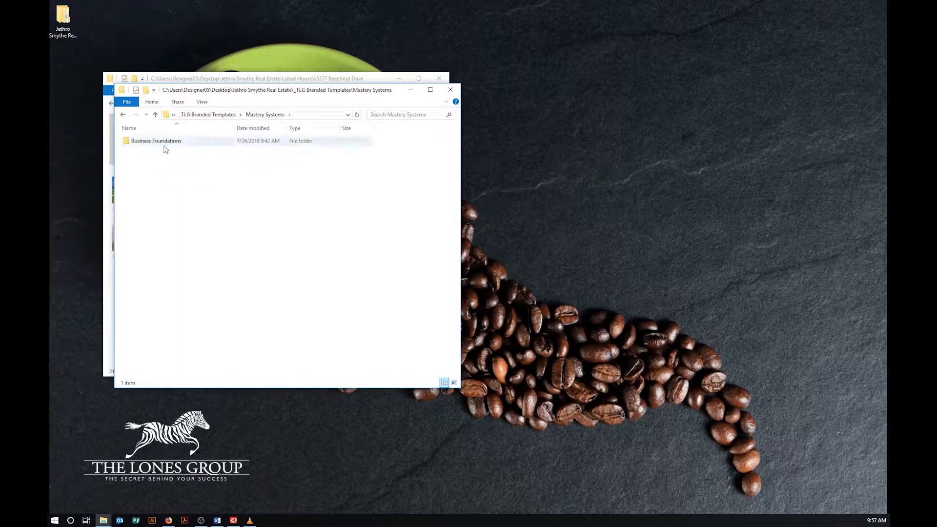
{"action": "double_click", "coordinate": [161, 141]}
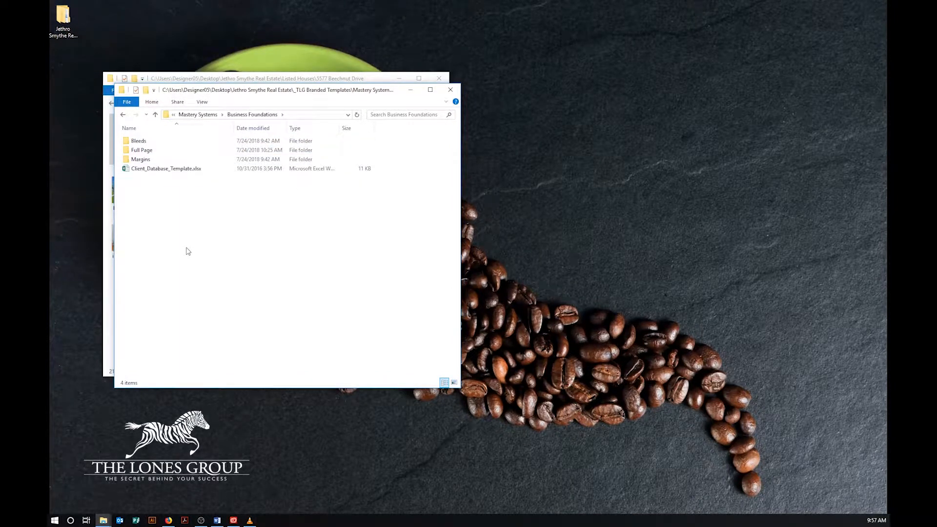
{"action": "left_click", "coordinate": [141, 142]}
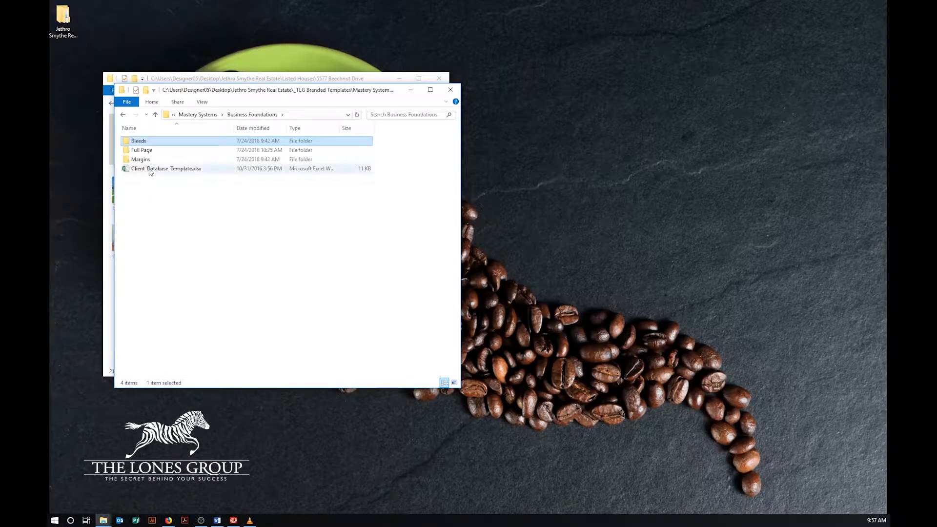
{"action": "left_click", "coordinate": [149, 151]}
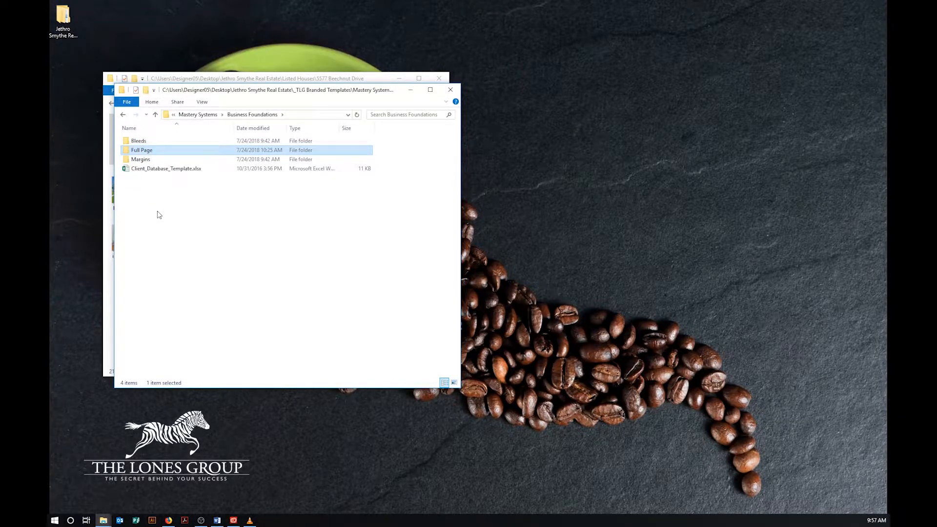
{"action": "left_click", "coordinate": [151, 161]}
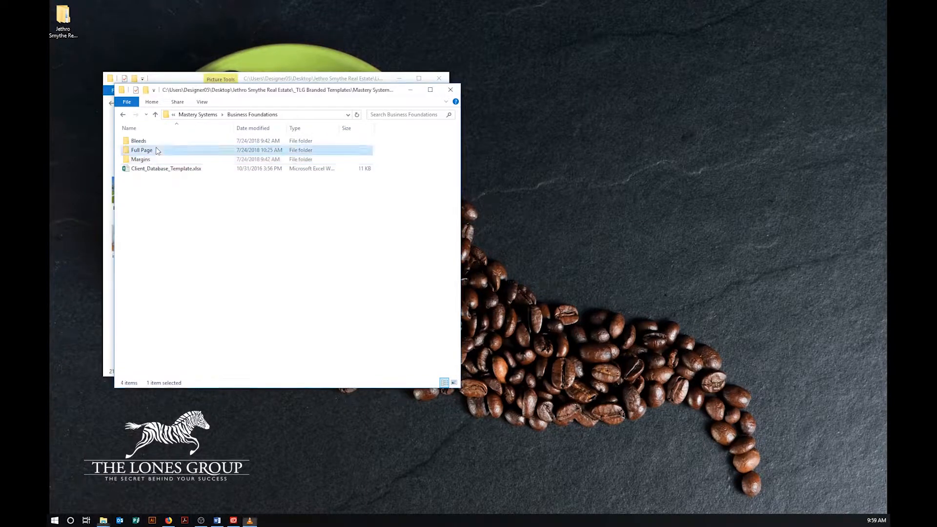
{"action": "double_click", "coordinate": [156, 148]}
Step: Copy the House Flyer - 1 Page.pub template
{"action": "left_click", "coordinate": [171, 142]}
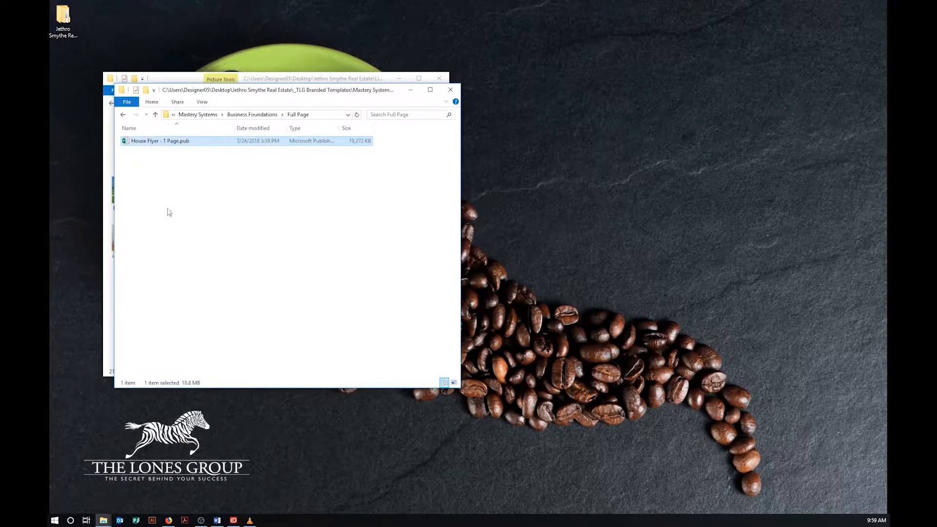
{"action": "right_click", "coordinate": [178, 147]}
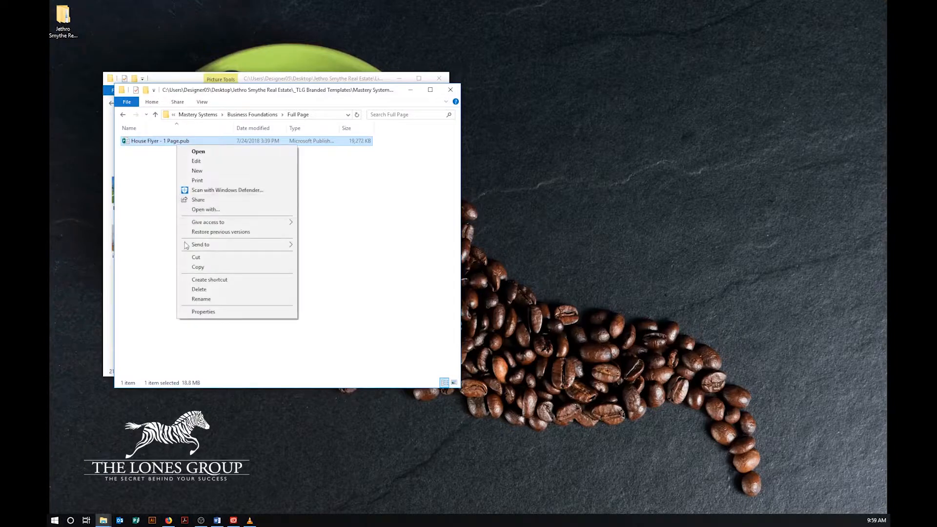
{"action": "left_click", "coordinate": [203, 268]}
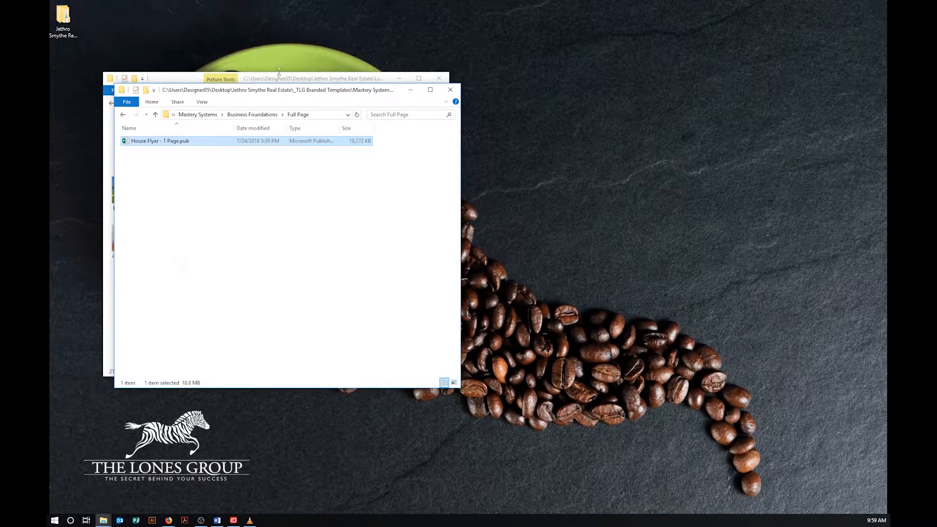
{"action": "left_click", "coordinate": [279, 77]}
{"action": "right_click", "coordinate": [212, 304]}
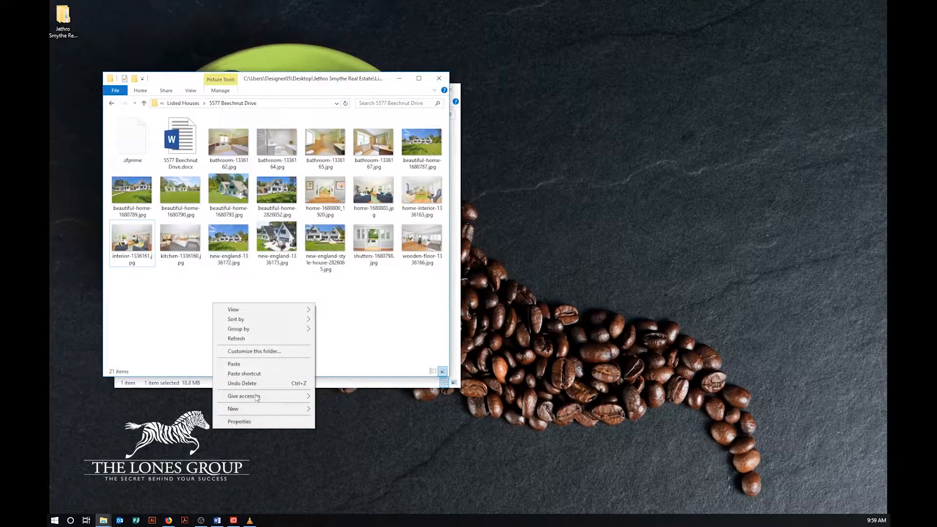
{"action": "left_click", "coordinate": [236, 363]}
{"action": "right_click", "coordinate": [144, 261]}
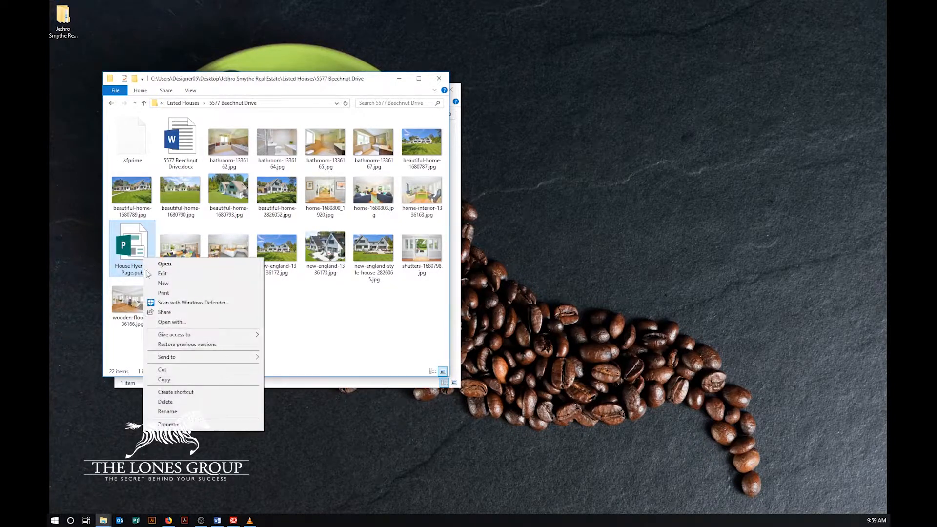
{"action": "left_click", "coordinate": [161, 405]}
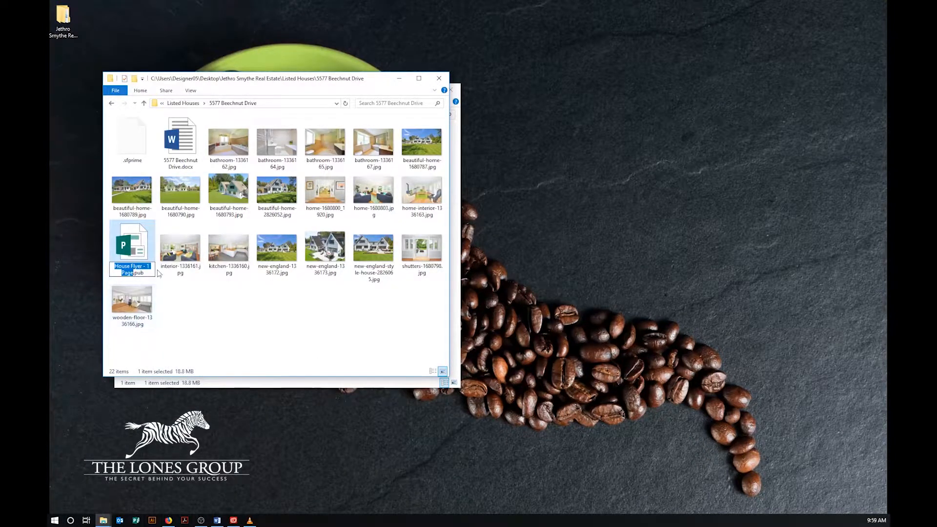
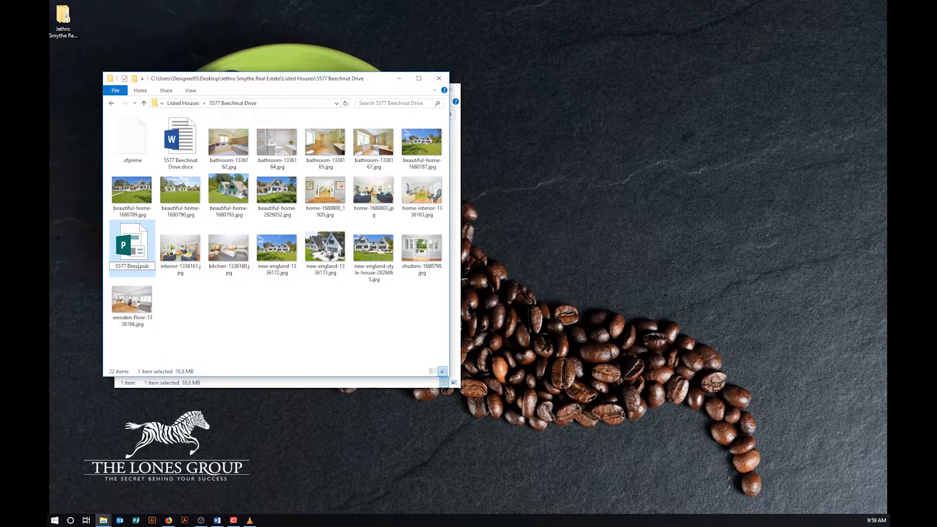
{"action": "type", "text": "se Flyer"}
{"action": "key", "text": "Return"}
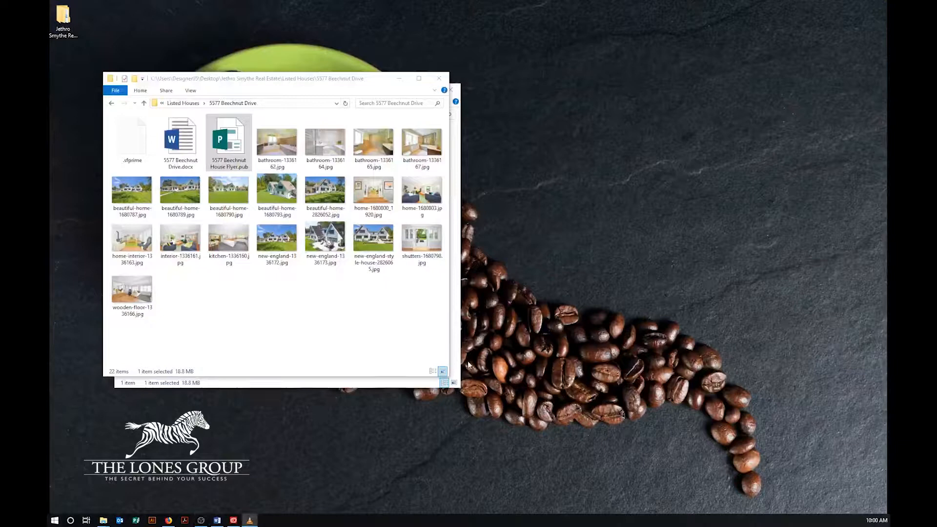
{"action": "left_click", "coordinate": [457, 315]}
{"action": "left_click_drag", "start_coordinate": [254, 96], "coordinate": [596, 84]}
{"action": "left_click", "coordinate": [220, 151]}
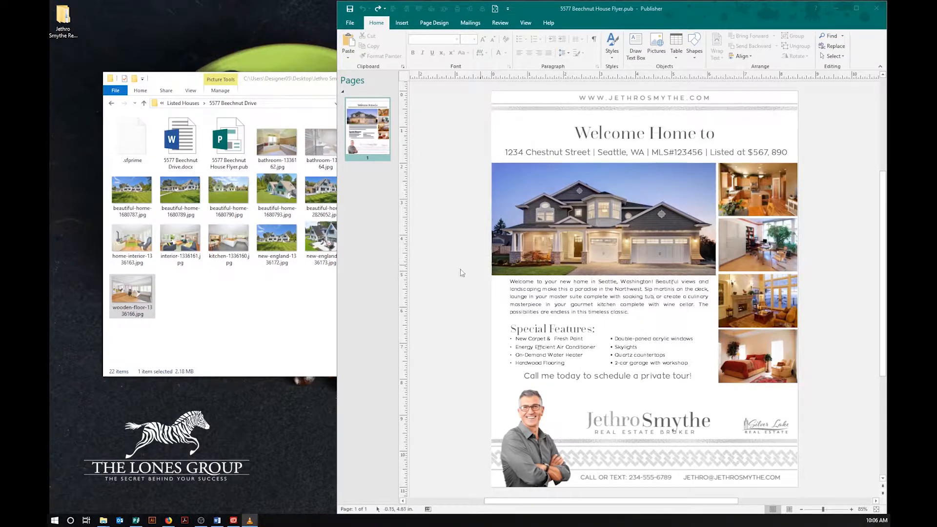
{"action": "left_click", "coordinate": [297, 314]}
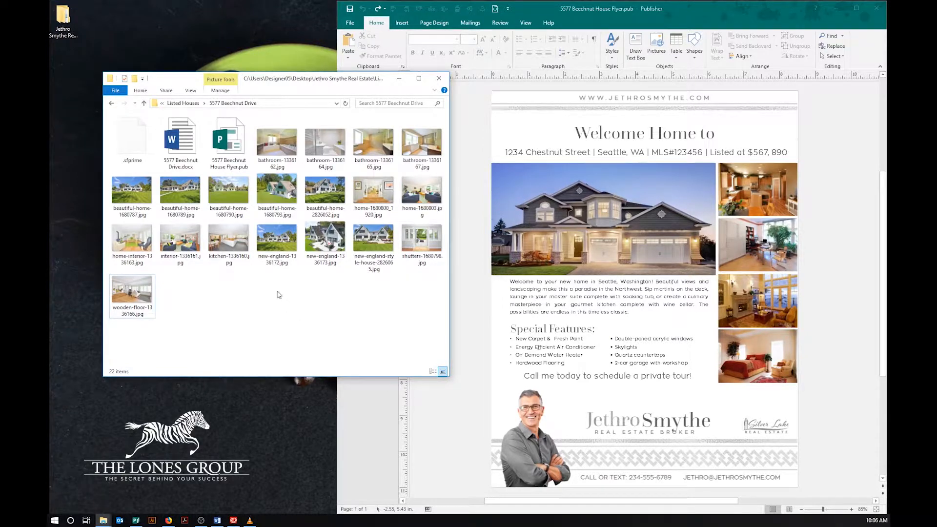
{"action": "left_click", "coordinate": [274, 238]}
{"action": "left_click_drag", "start_coordinate": [271, 233], "coordinate": [616, 238]}
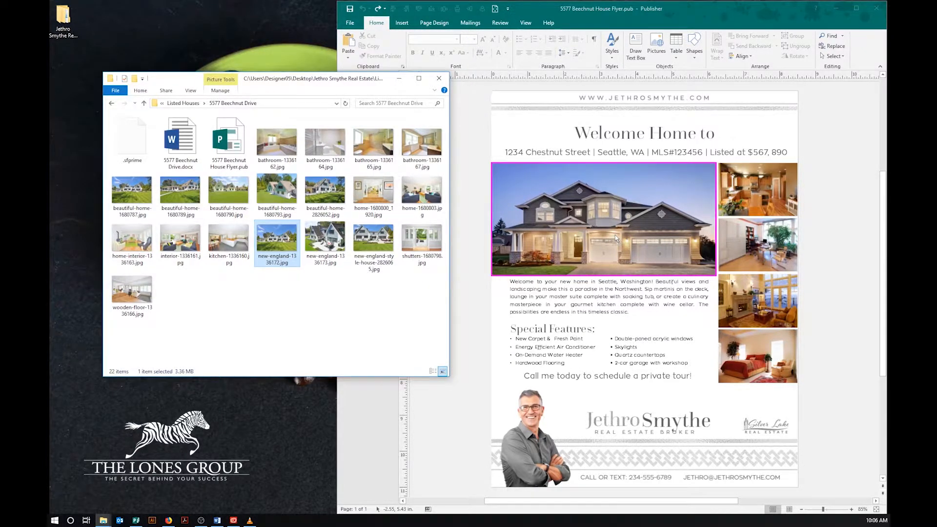
Step: Replace the main and side photos with the new-england, shutters, wooden-floor, kitchen and home images
{"action": "left_click_drag", "start_coordinate": [615, 238], "coordinate": [615, 236]}
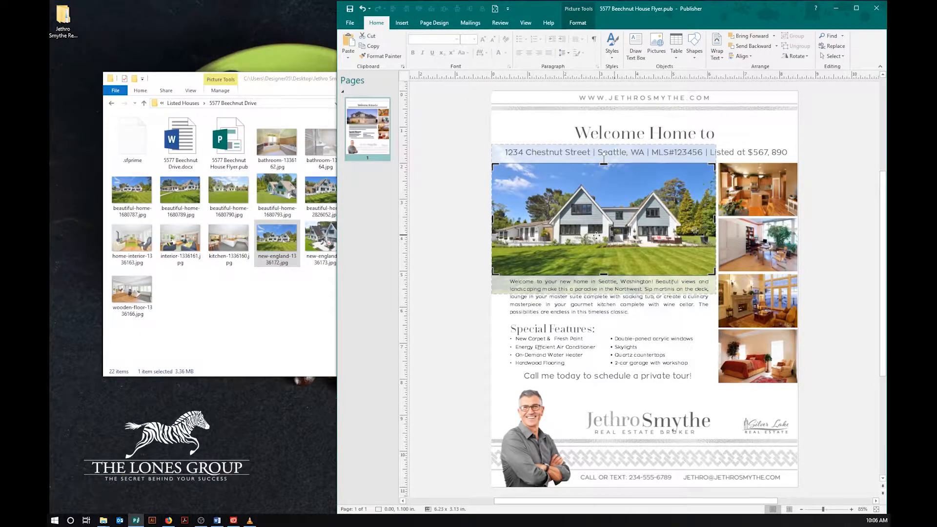
{"action": "left_click", "coordinate": [462, 259]}
{"action": "left_click", "coordinate": [291, 306]}
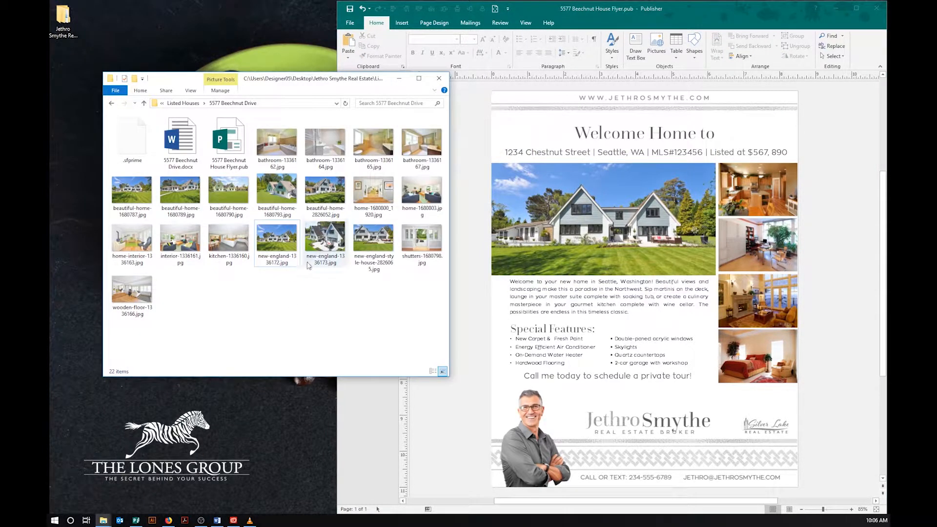
{"action": "left_click_drag", "start_coordinate": [422, 241], "coordinate": [751, 192]}
{"action": "left_click", "coordinate": [251, 314]}
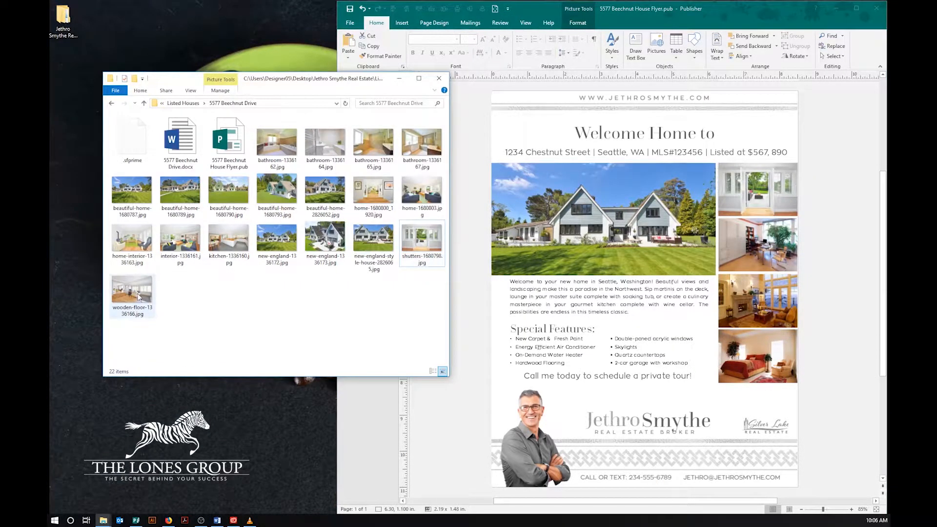
{"action": "left_click_drag", "start_coordinate": [139, 296], "coordinate": [759, 247]}
{"action": "left_click", "coordinate": [245, 340]}
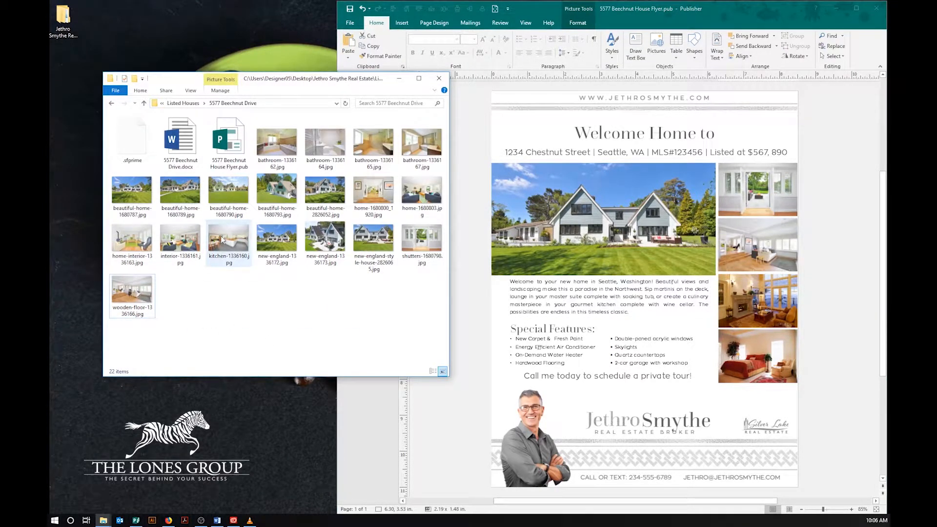
{"action": "left_click_drag", "start_coordinate": [220, 235], "coordinate": [758, 300]}
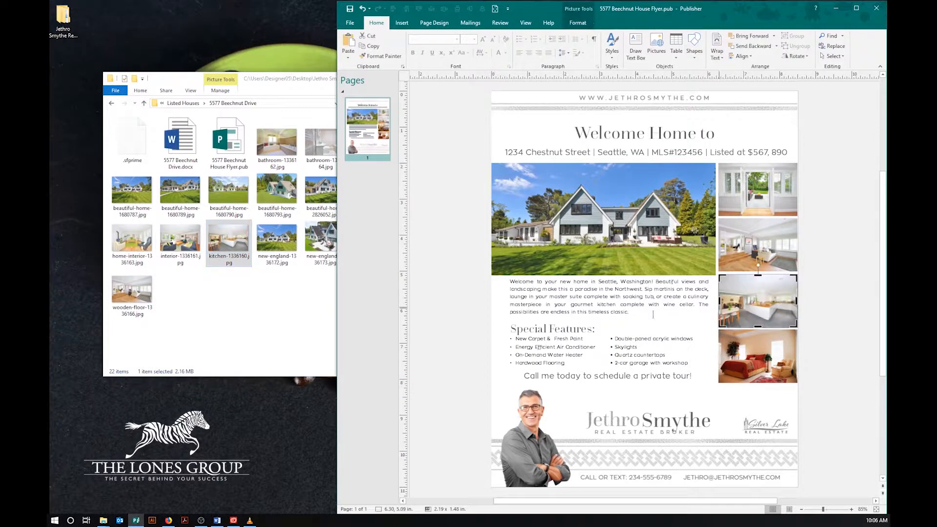
{"action": "left_click", "coordinate": [295, 321]}
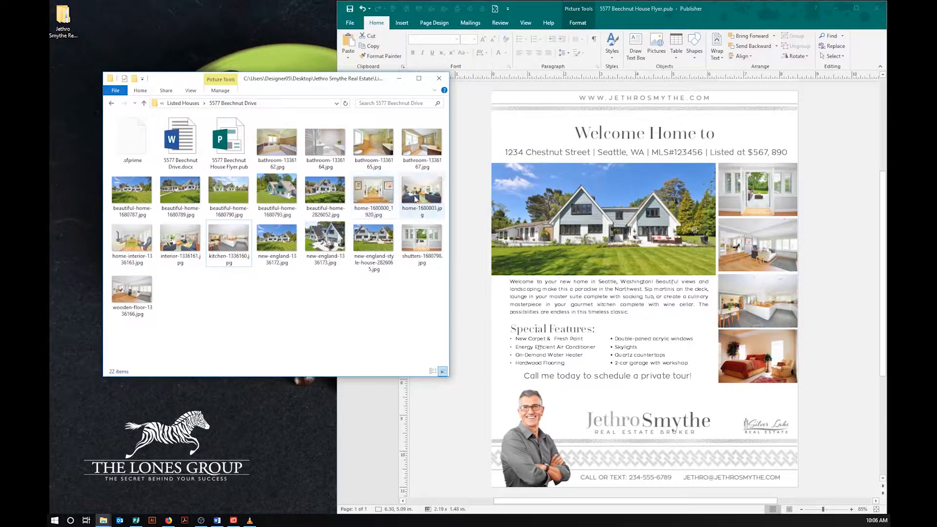
{"action": "left_click_drag", "start_coordinate": [415, 199], "coordinate": [749, 351]}
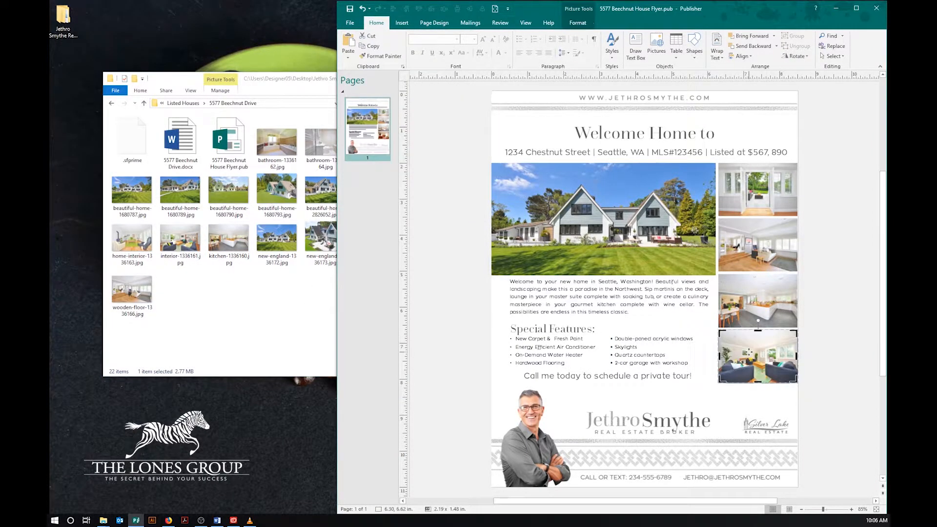
Step: Move the bathroom photo into the bottom-right frame by cutting and pasting it
{"action": "left_click", "coordinate": [278, 292]}
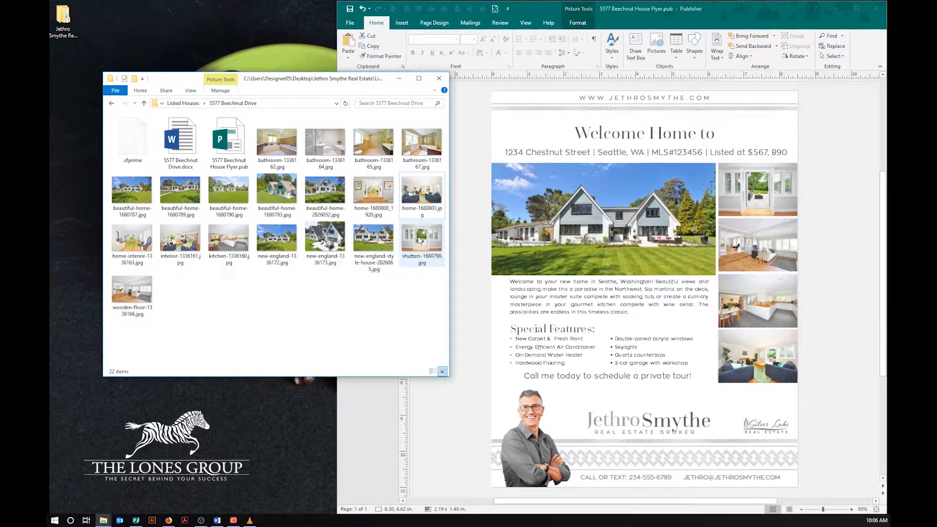
{"action": "left_click_drag", "start_coordinate": [418, 239], "coordinate": [746, 363]}
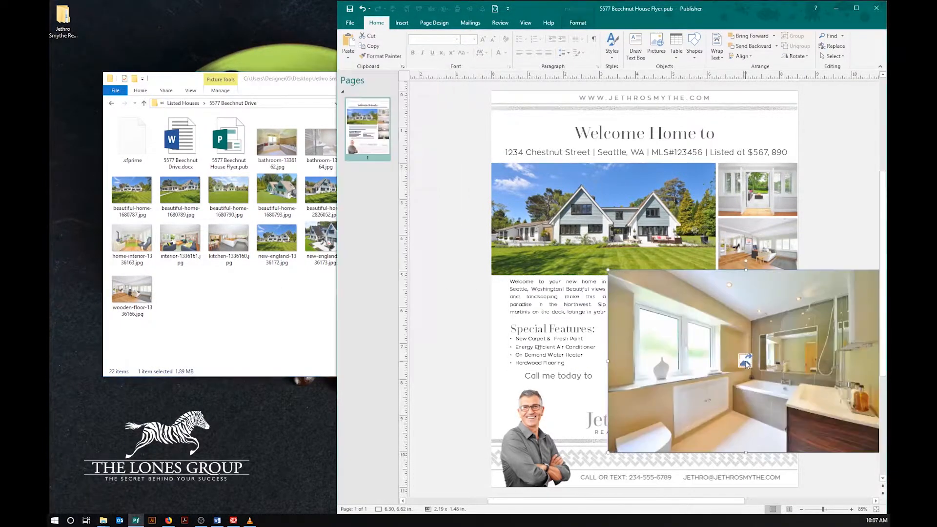
{"action": "right_click", "coordinate": [718, 357]}
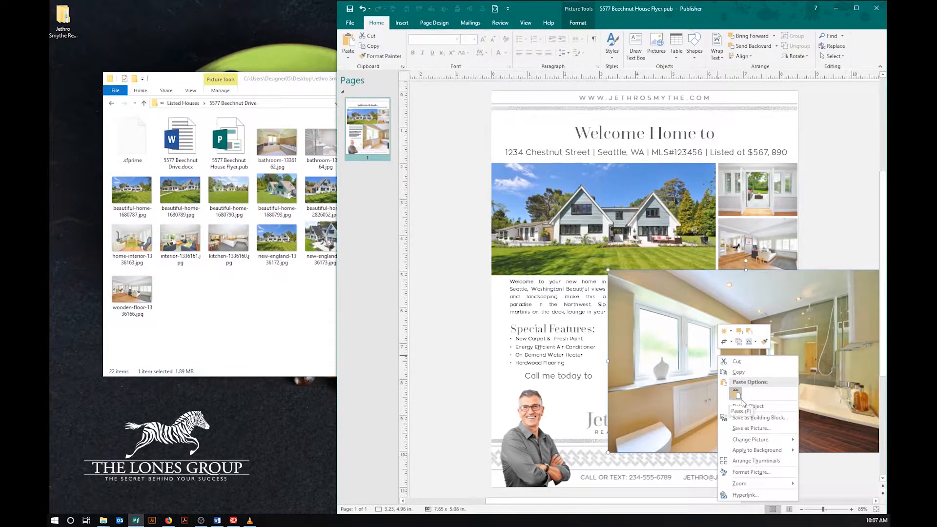
{"action": "left_click", "coordinate": [738, 364]}
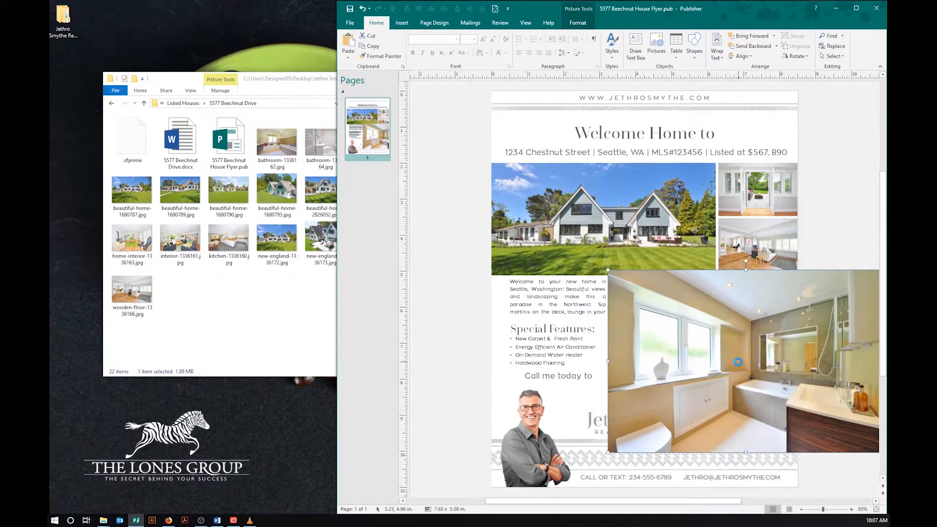
{"action": "right_click", "coordinate": [741, 364]}
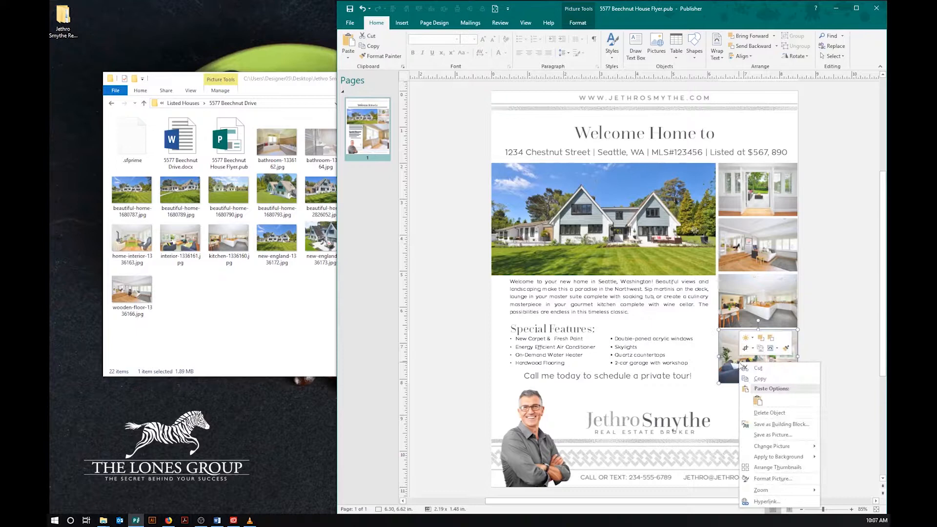
{"action": "left_click", "coordinate": [757, 400]}
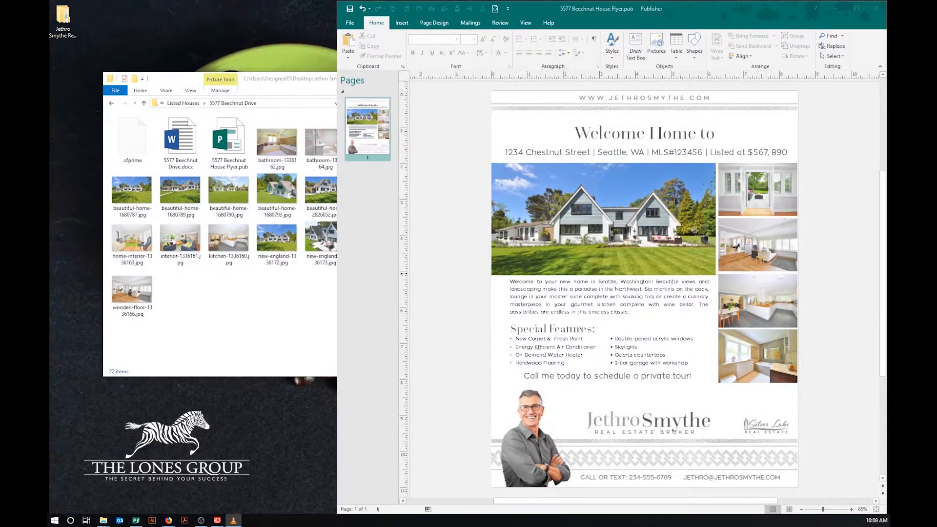
{"action": "double_click", "coordinate": [190, 155]}
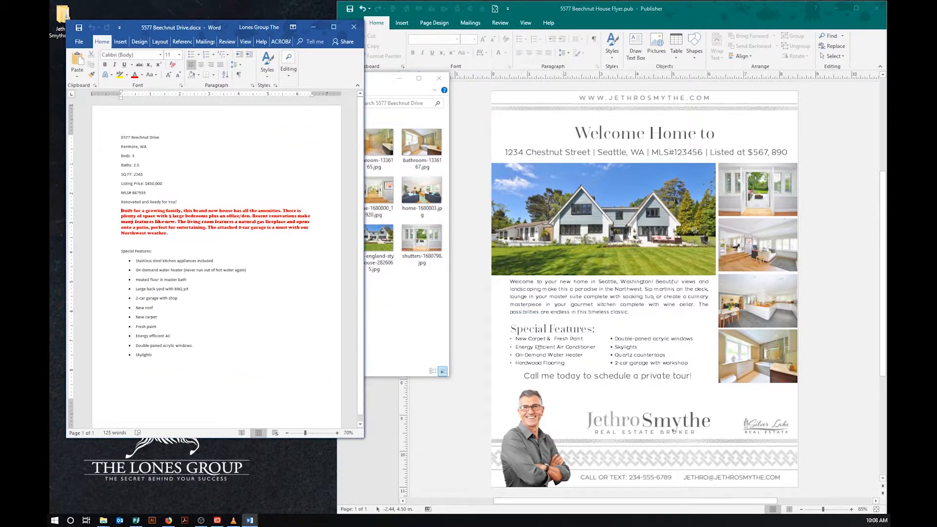
{"action": "left_click_drag", "start_coordinate": [118, 211], "coordinate": [176, 235]}
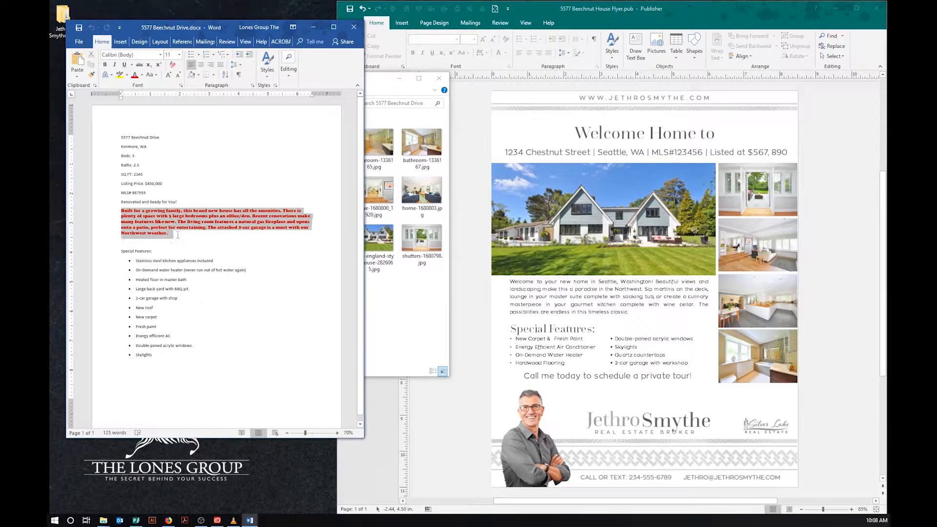
{"action": "right_click", "coordinate": [157, 216]}
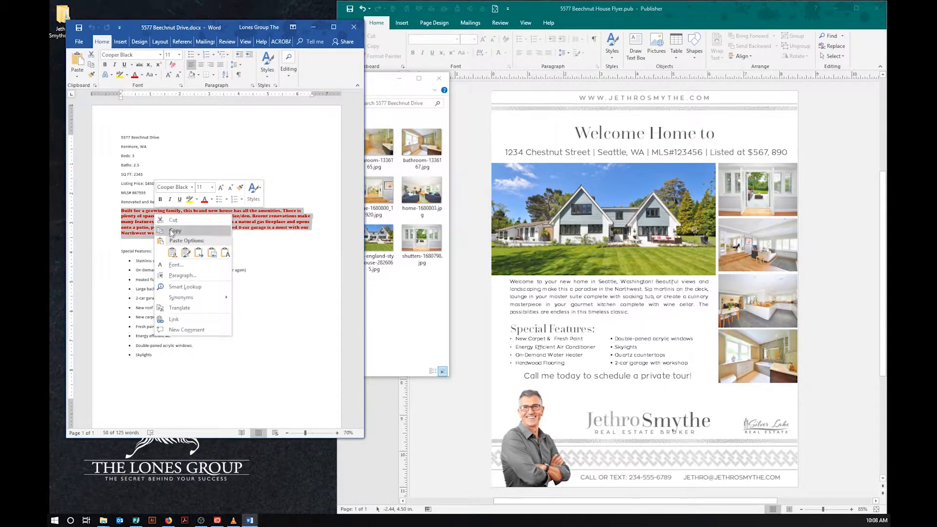
{"action": "left_click", "coordinate": [174, 230]}
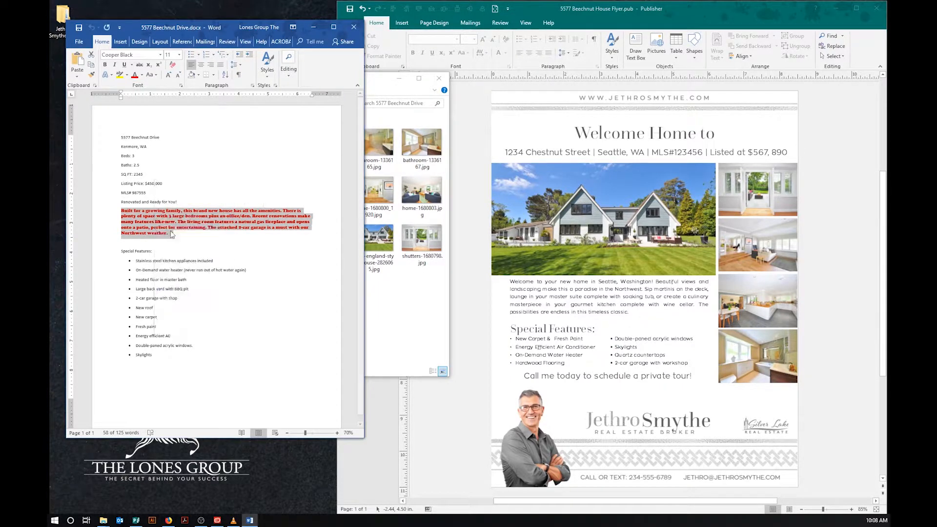
Step: Replace the flyer's description text with the Beechnut paragraph pasted as plain text
{"action": "left_click", "coordinate": [511, 281]}
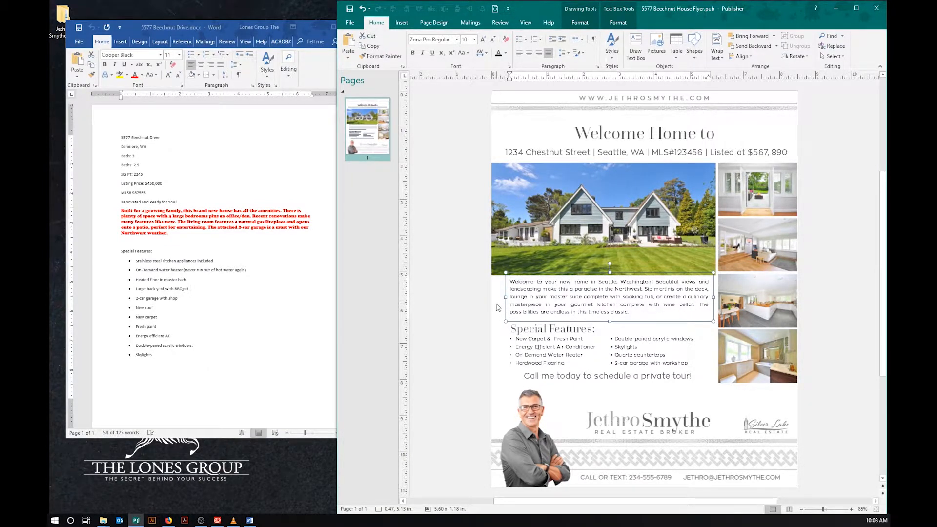
{"action": "key", "text": "ctrl+a"}
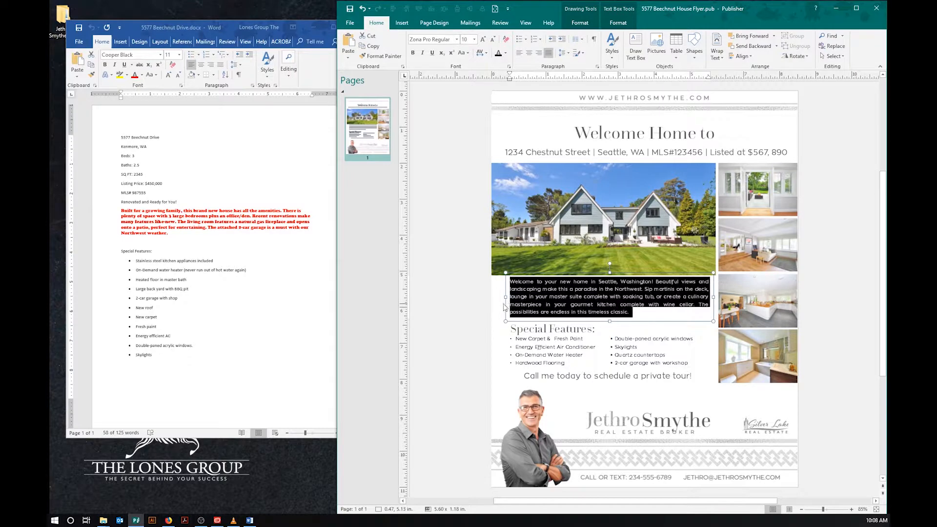
{"action": "right_click", "coordinate": [538, 300]}
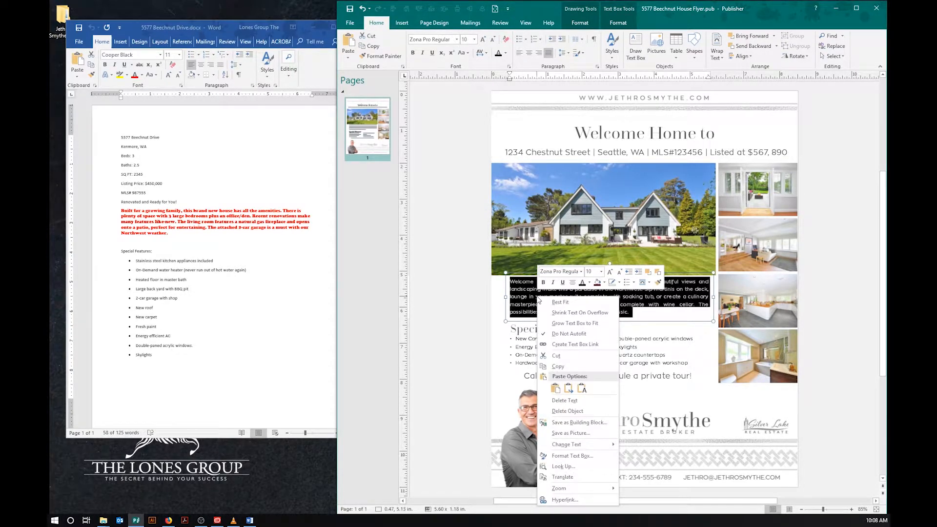
{"action": "left_click", "coordinate": [581, 388]}
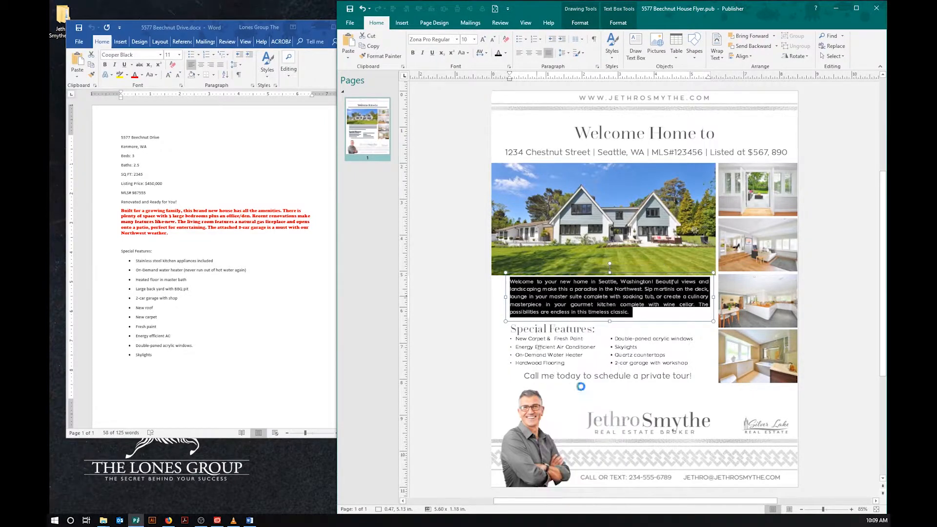
{"action": "left_click", "coordinate": [472, 386]}
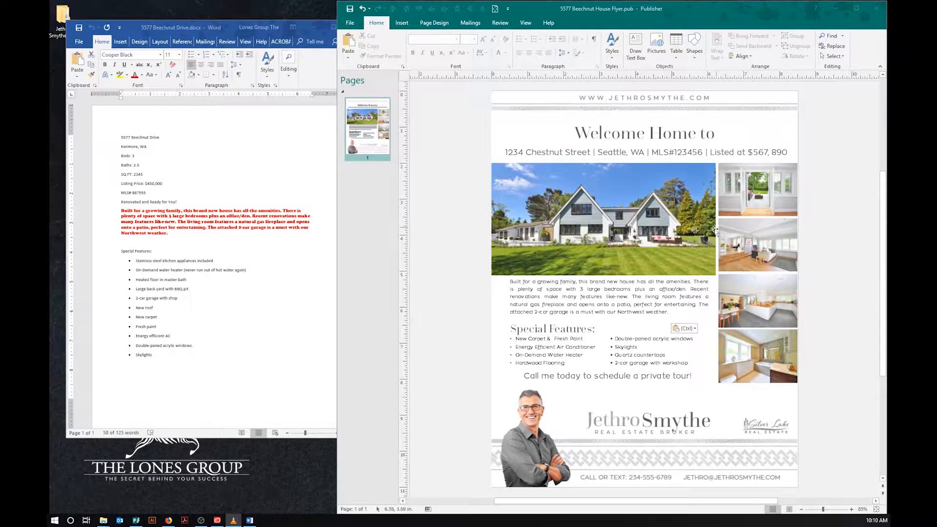
Step: Try a formatted paste of the paragraph, undo it, and repaste as text only
{"action": "left_click", "coordinate": [681, 289]}
{"action": "key", "text": "ctrl+a"}
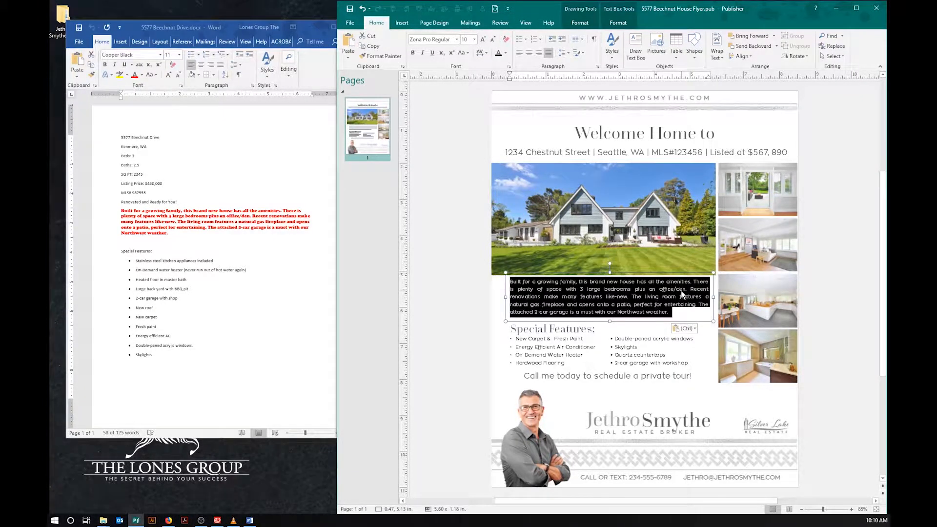
{"action": "left_click", "coordinate": [349, 45]}
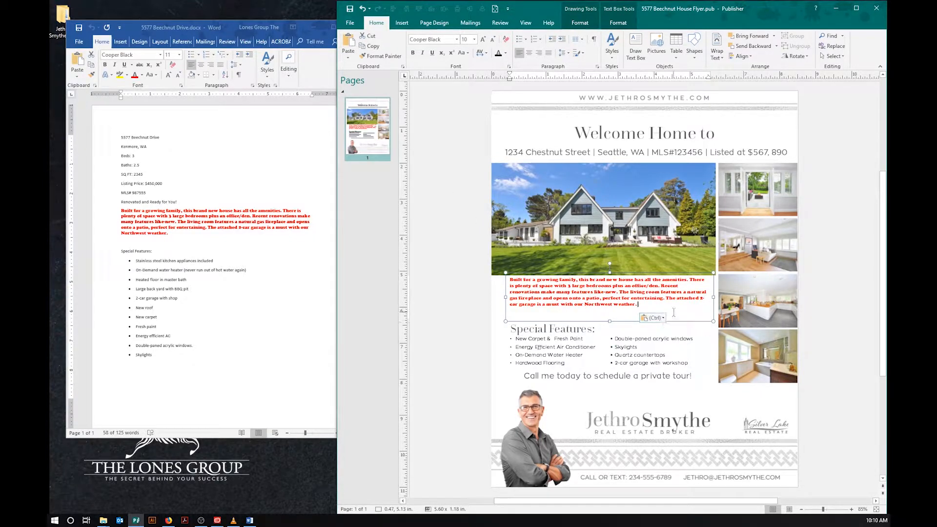
{"action": "left_click", "coordinate": [472, 328]}
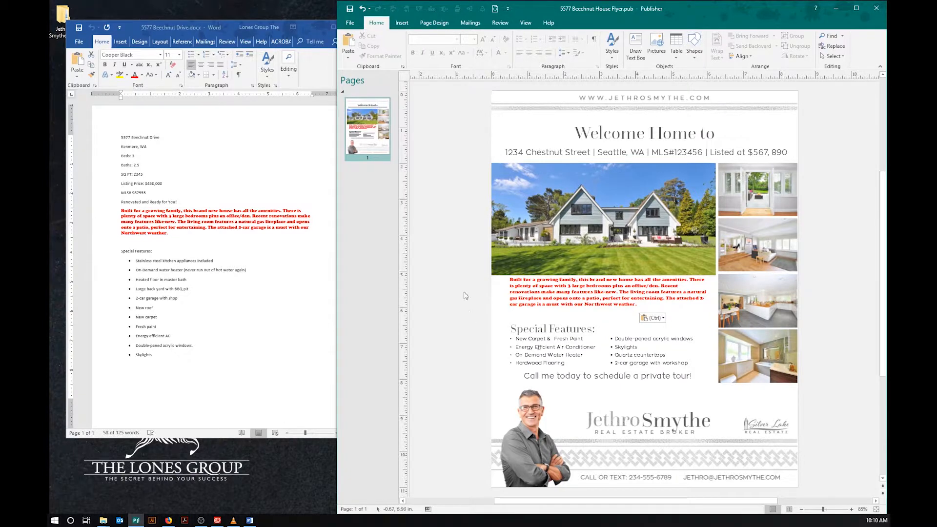
{"action": "left_click", "coordinate": [363, 9]}
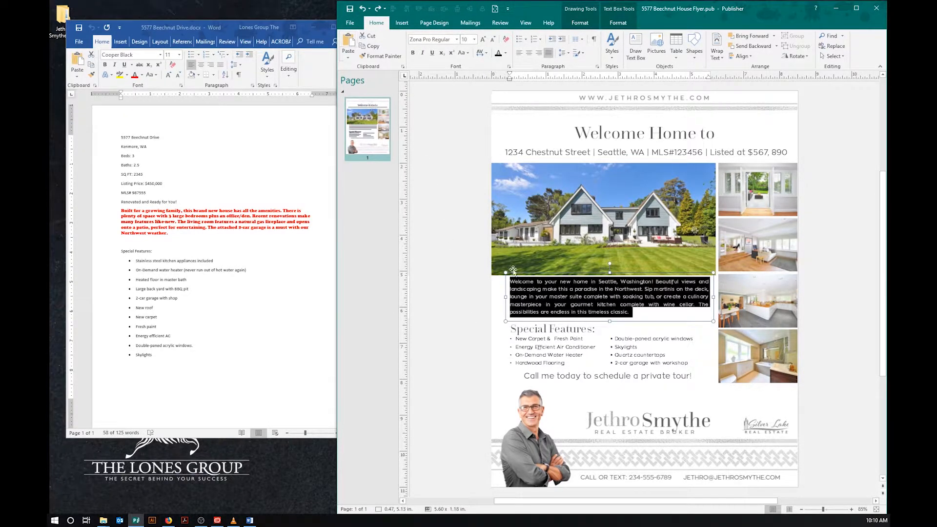
{"action": "right_click", "coordinate": [581, 293]}
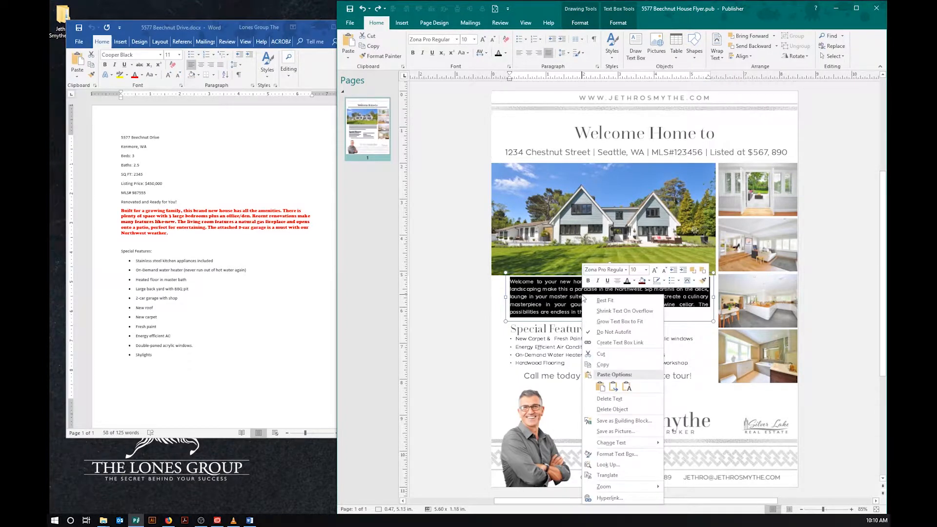
{"action": "left_click", "coordinate": [627, 388]}
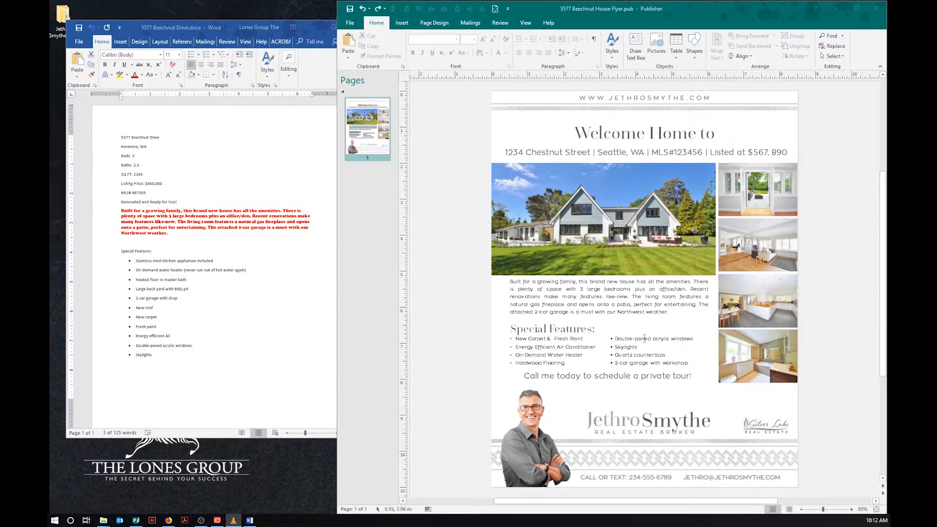
{"action": "left_click", "coordinate": [131, 141]}
{"action": "right_click", "coordinate": [130, 141]}
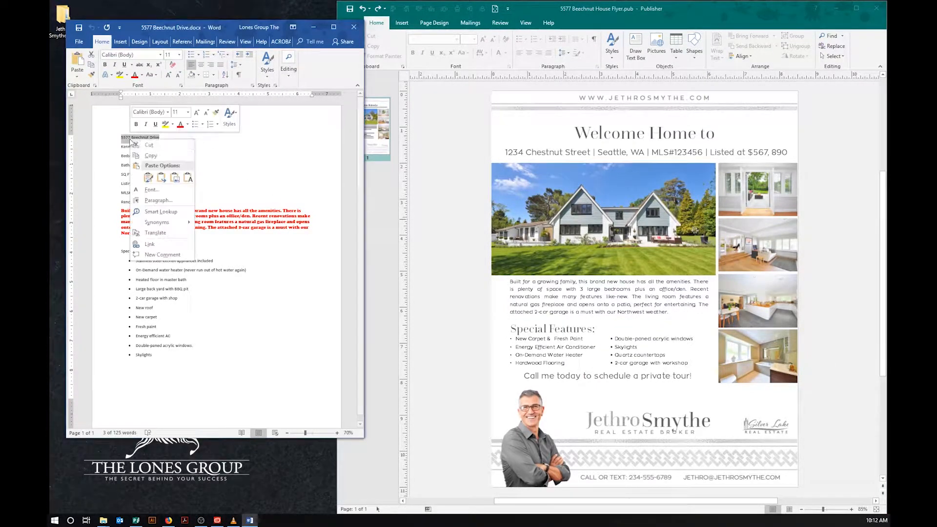
{"action": "left_click", "coordinate": [146, 161]}
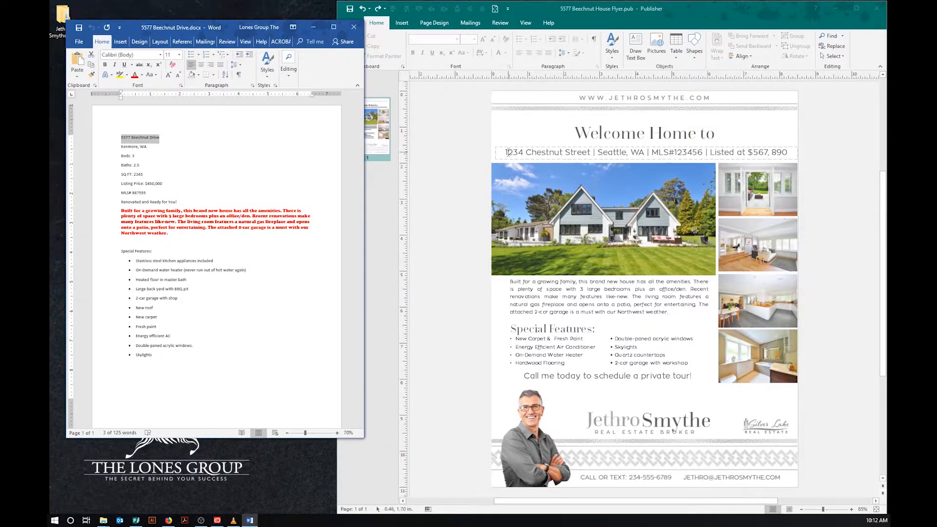
{"action": "left_click_drag", "start_coordinate": [505, 153], "coordinate": [565, 153]}
{"action": "left_click_drag", "start_coordinate": [574, 153], "coordinate": [588, 153]}
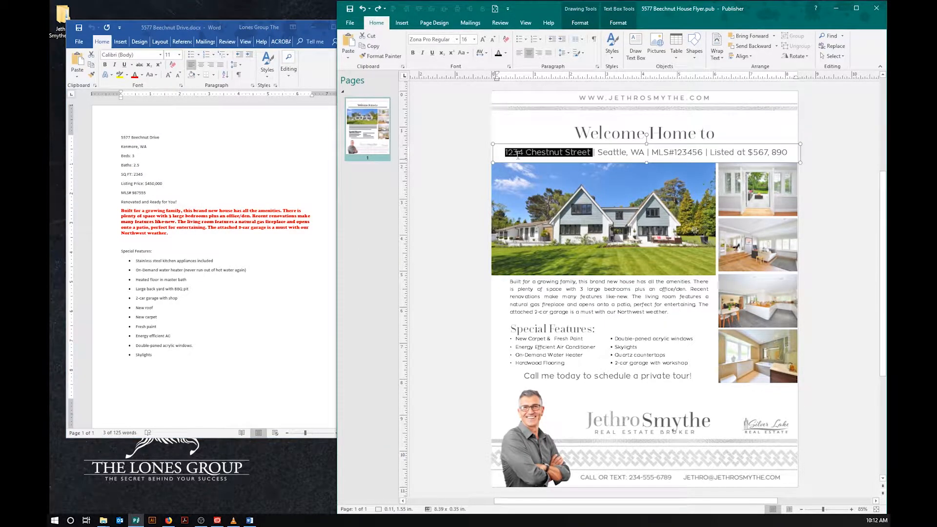
{"action": "right_click", "coordinate": [518, 155]}
{"action": "left_click", "coordinate": [564, 249]}
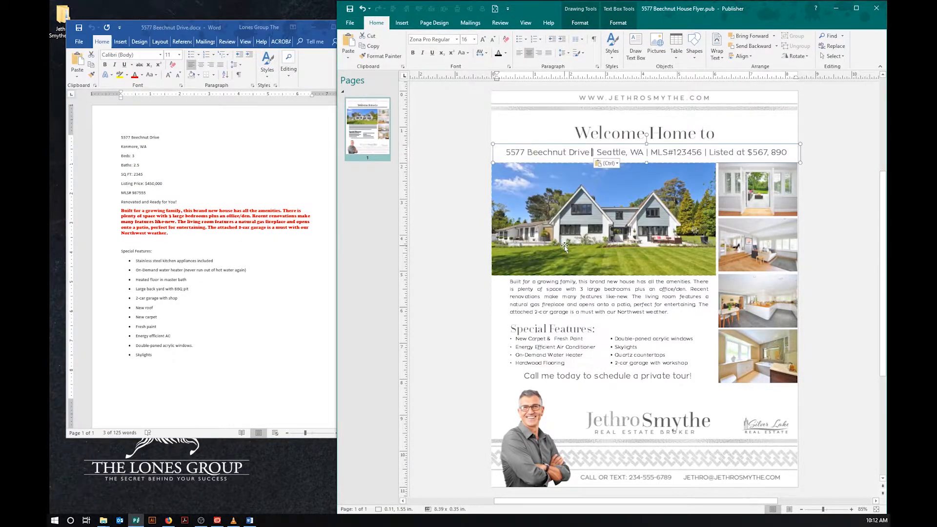
{"action": "double_click", "coordinate": [617, 152]}
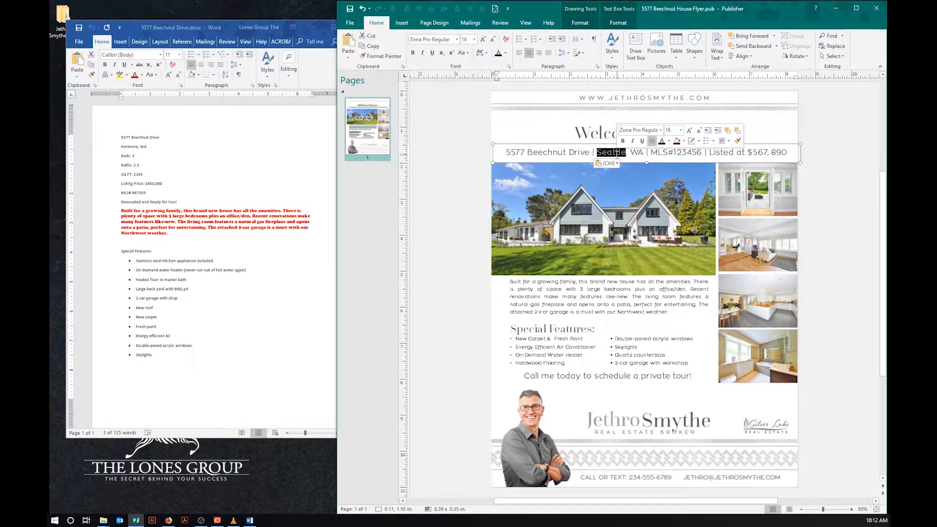
{"action": "type", "text": "Kenmore"}
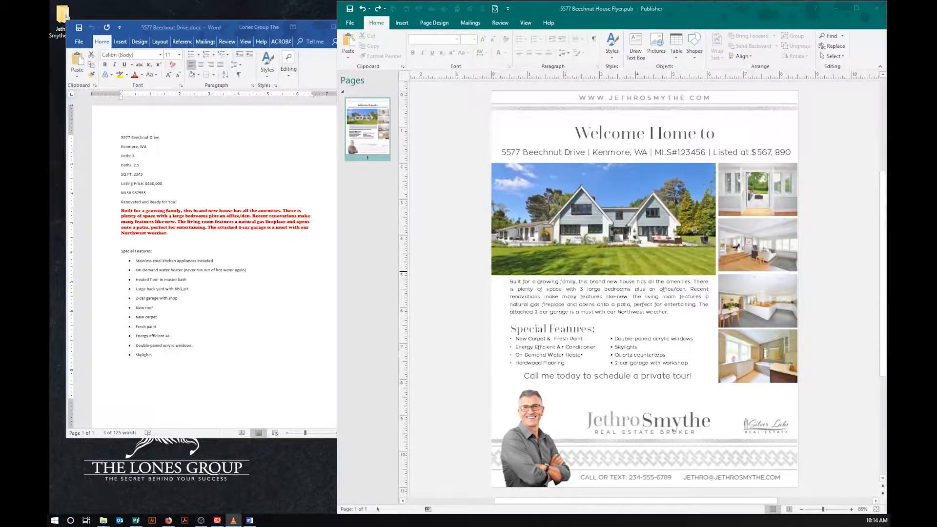
Step: Retitle the flyer 'Delightful and Cozy Cottage', correcting the Coddage typo
{"action": "triple_click", "coordinate": [649, 133]}
{"action": "type", "text": "De"}
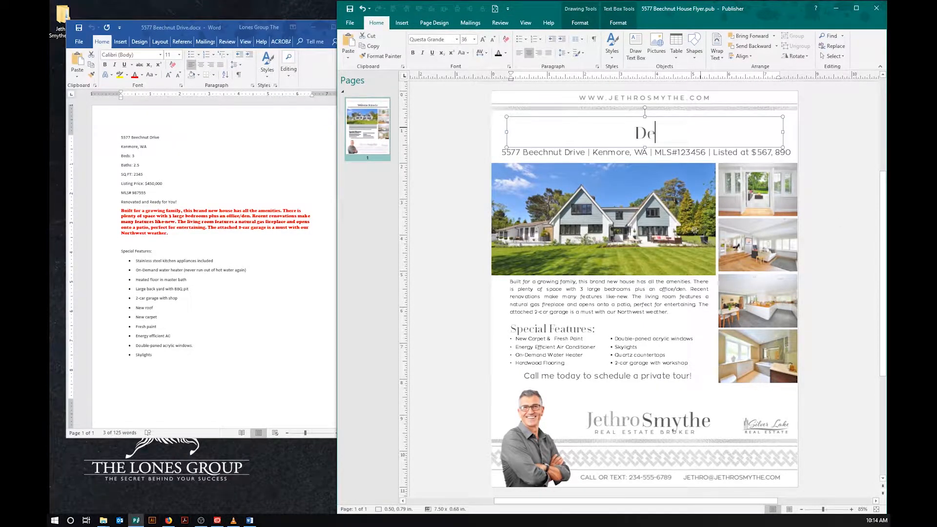
{"action": "type", "text": "lightful and Co"}
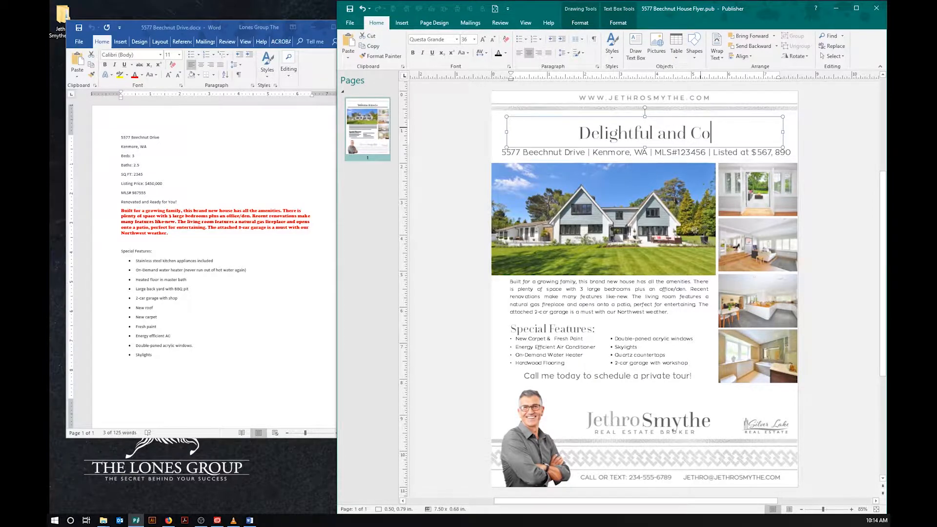
{"action": "type", "text": "zy Coddage"}
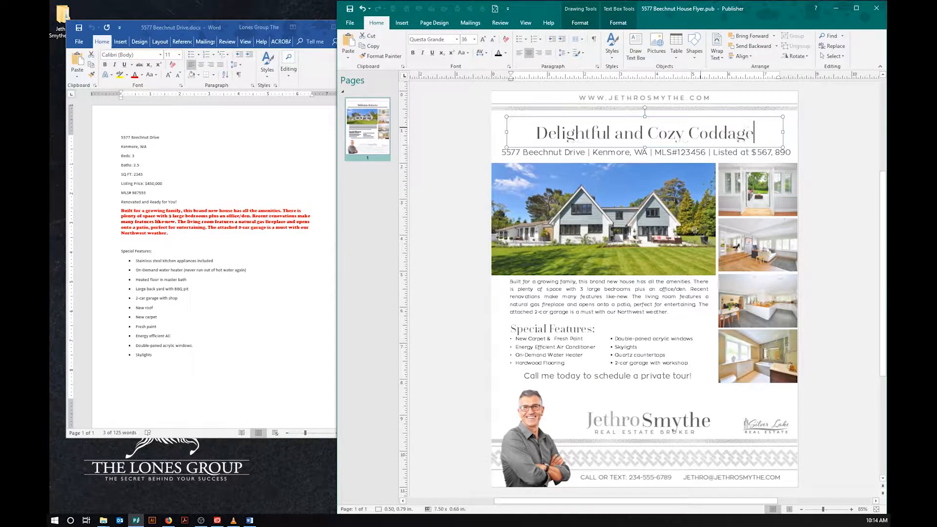
{"action": "right_click", "coordinate": [727, 133]}
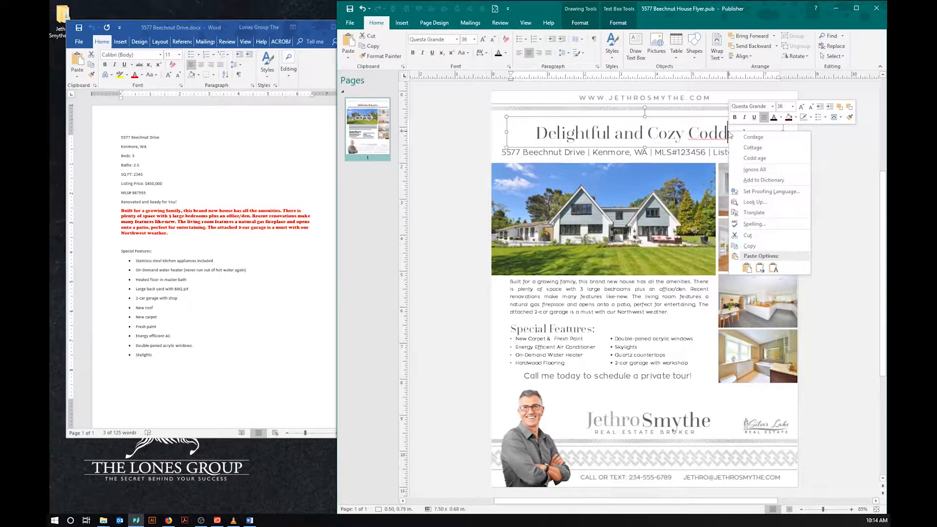
{"action": "left_click", "coordinate": [743, 148]}
{"action": "left_click", "coordinate": [807, 165]}
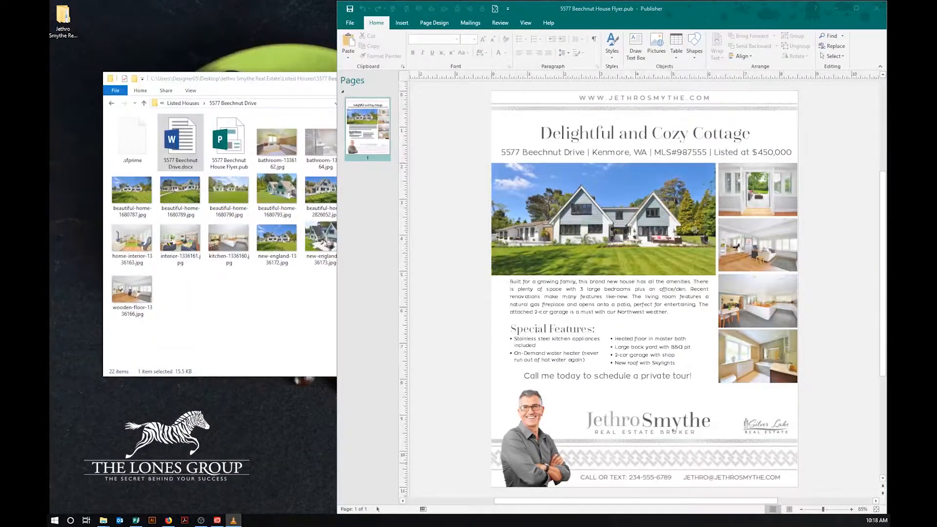
Step: Save the updated flyer and close the File Explorer window
{"action": "left_click", "coordinate": [836, 414]}
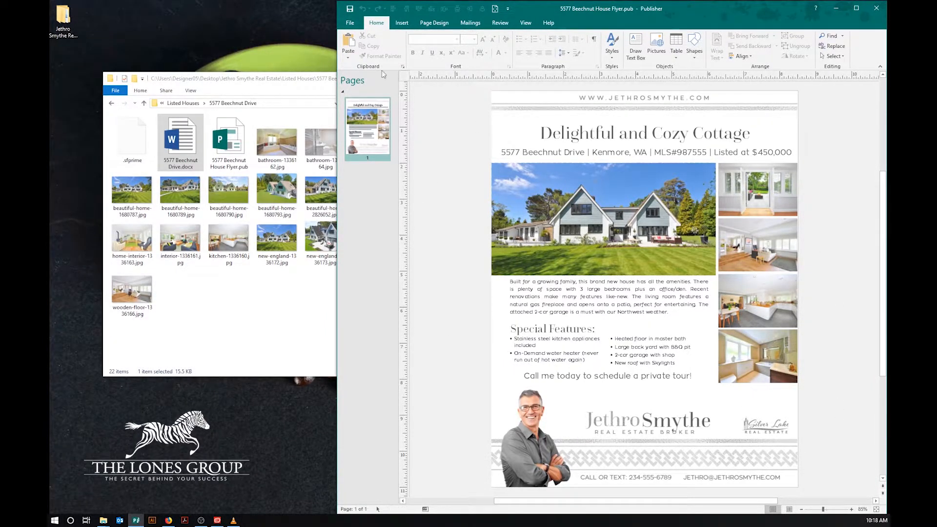
{"action": "left_click", "coordinate": [350, 9]}
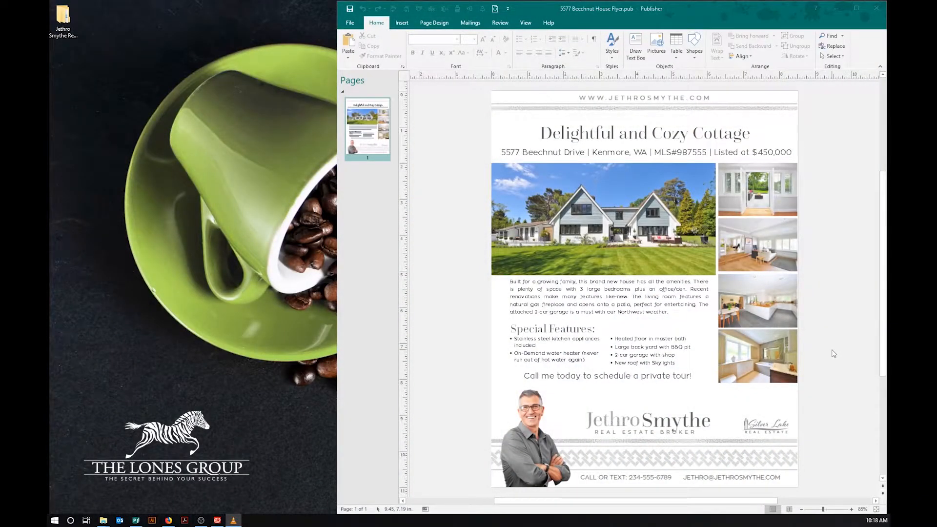
{"action": "left_click", "coordinate": [352, 25]}
Step: Start exporting the flyer through Export > Create PDF/XPS Document
{"action": "left_click", "coordinate": [351, 24]}
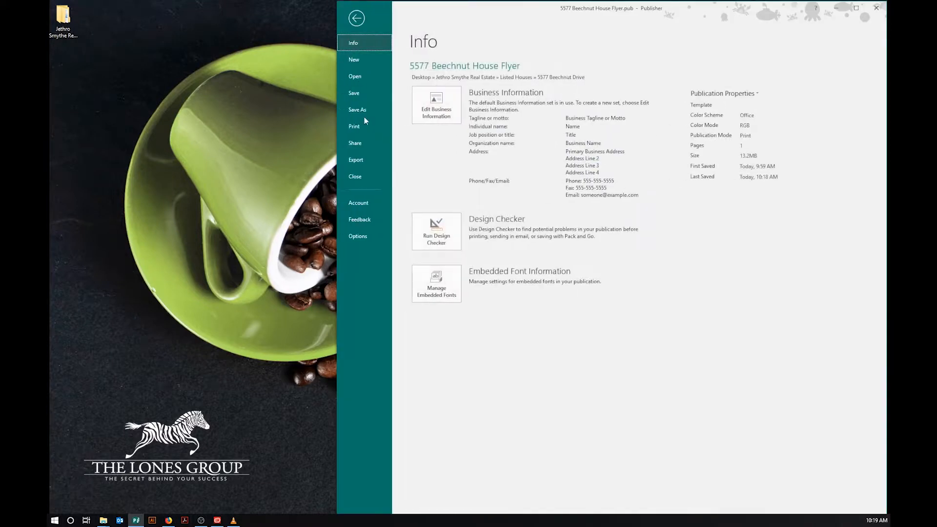
{"action": "left_click", "coordinate": [362, 162]}
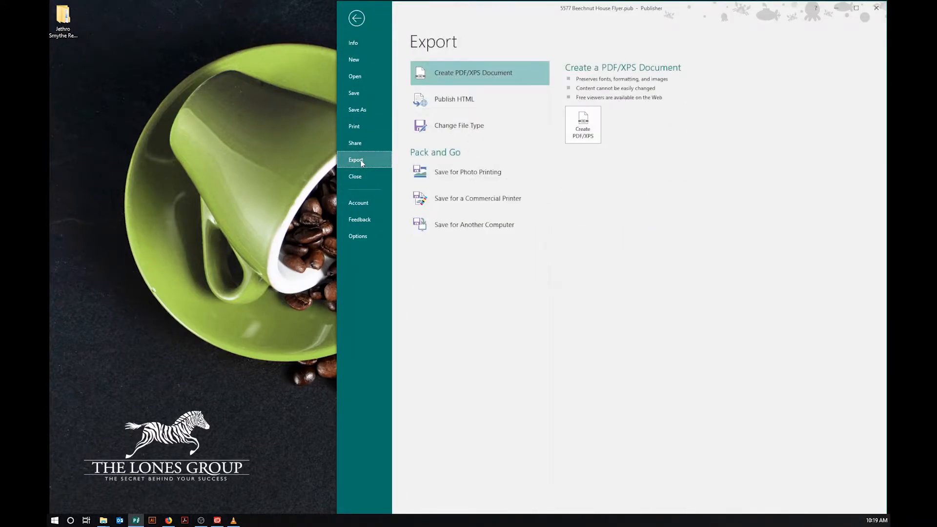
{"action": "left_click", "coordinate": [588, 141]}
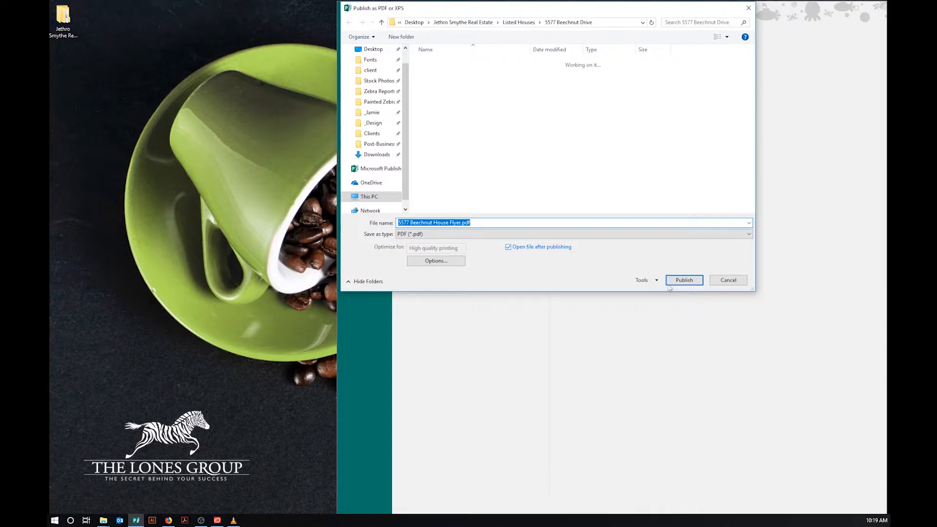
{"action": "left_click", "coordinate": [684, 281]}
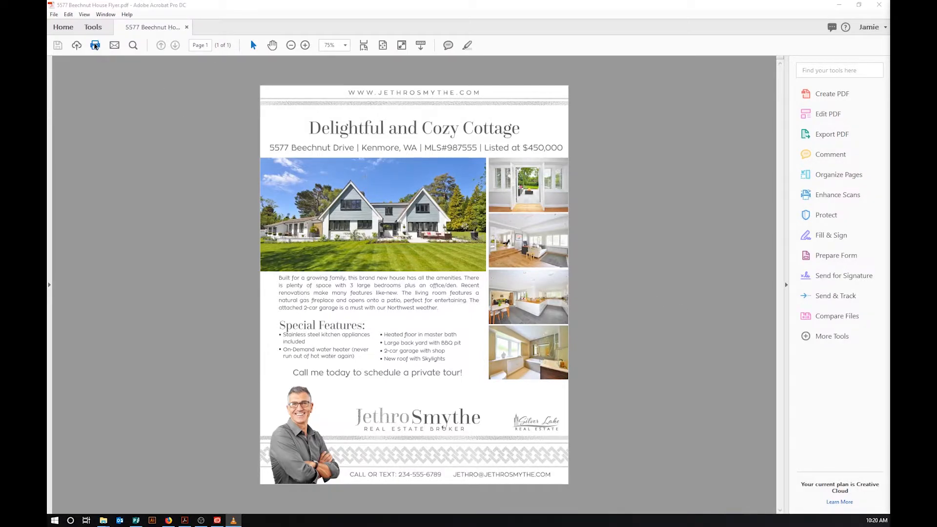
{"action": "left_click", "coordinate": [96, 45]}
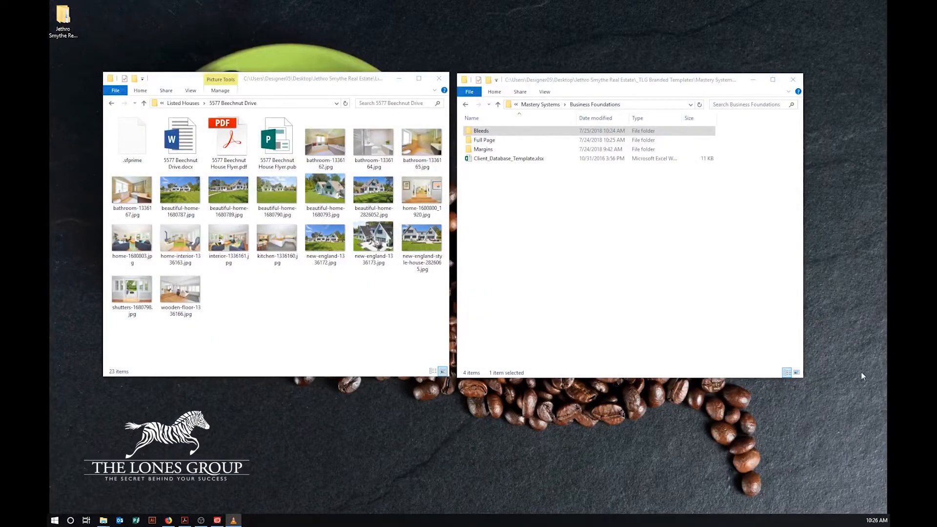
{"action": "double_click", "coordinate": [484, 131]}
{"action": "left_click", "coordinate": [486, 135]}
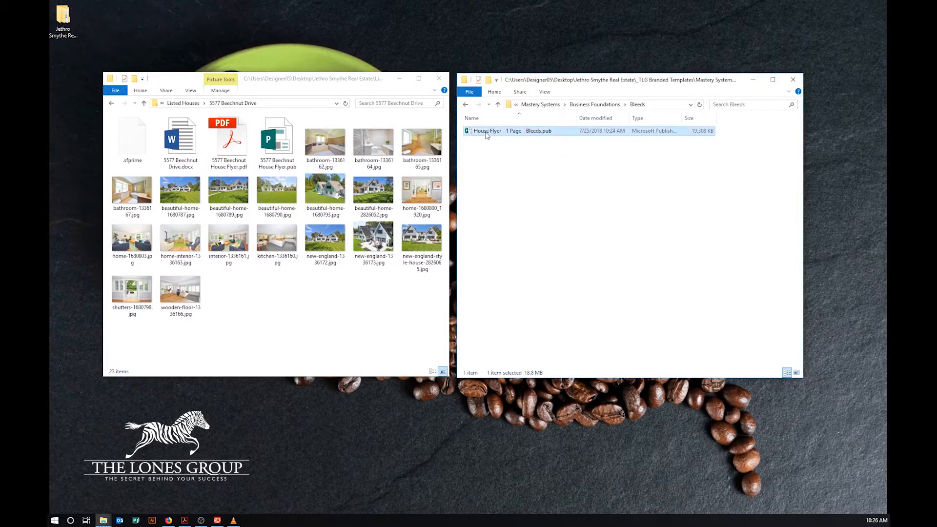
{"action": "right_click", "coordinate": [486, 136]}
{"action": "left_click", "coordinate": [507, 255]}
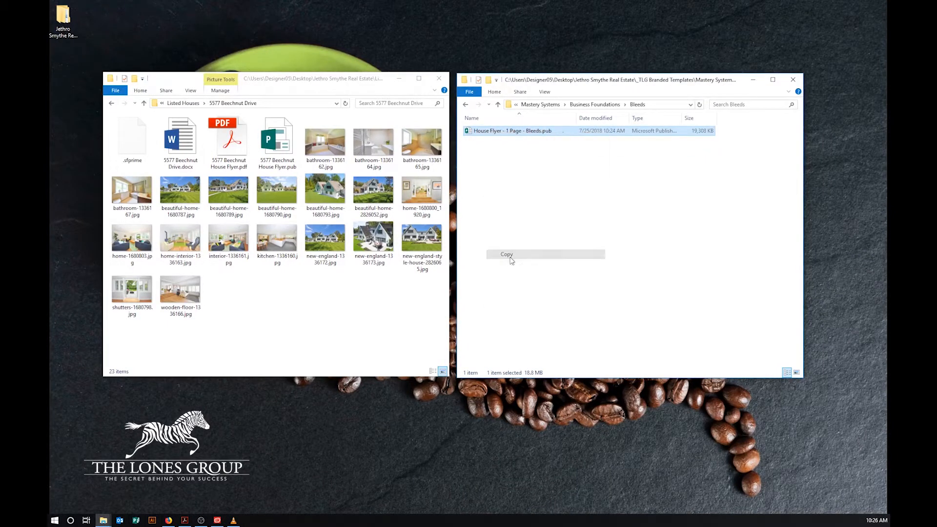
{"action": "right_click", "coordinate": [315, 320]}
{"action": "left_click", "coordinate": [336, 382]}
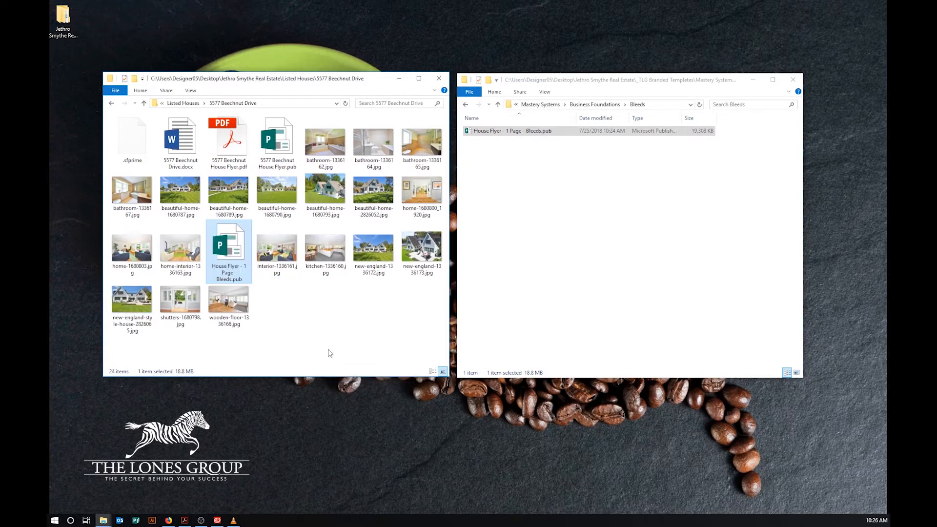
Step: Open the copied flyer in Publisher and show the Page Design page size list
{"action": "double_click", "coordinate": [239, 247]}
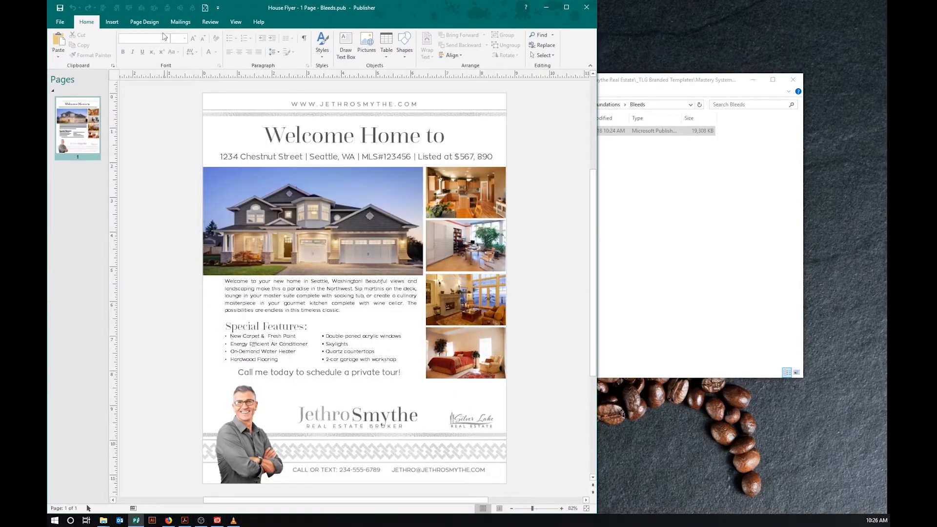
{"action": "left_click", "coordinate": [144, 21]}
{"action": "left_click", "coordinate": [156, 45]}
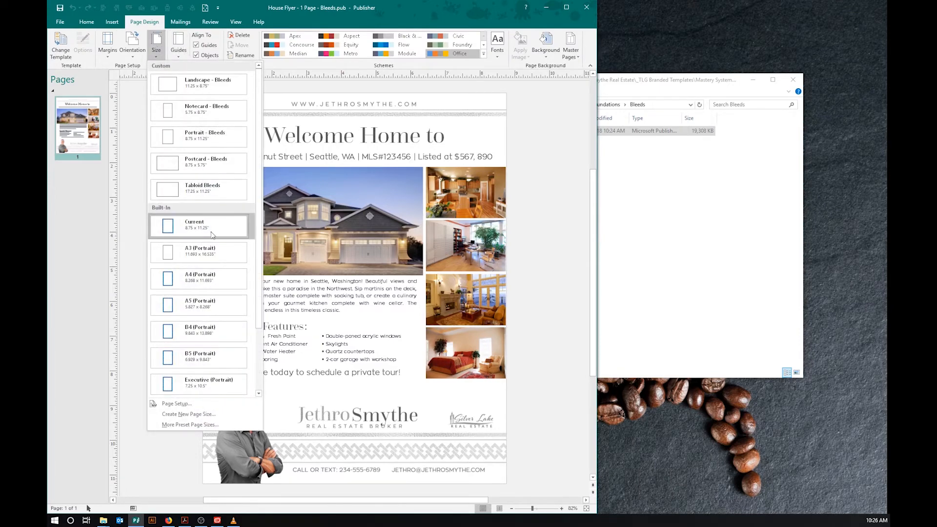